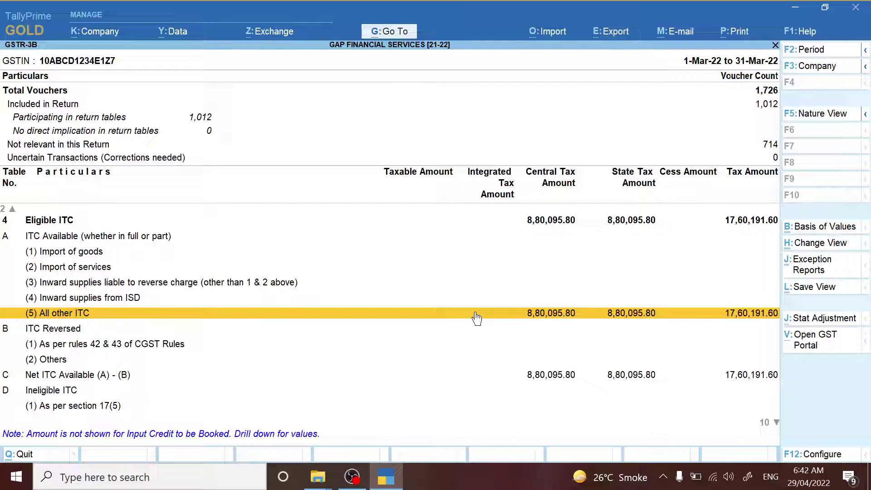
Open the voucher register behind All other ITC, examine its purchases and closing debit notes, and return to the GSTR-3B summary
{"action": "left_click", "coordinate": [476, 317]}
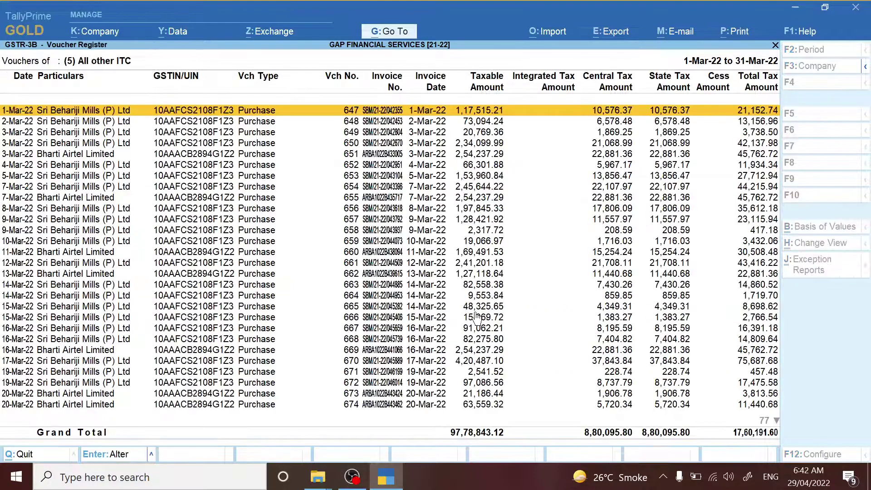
{"action": "scroll", "coordinate": [476, 316], "scroll_direction": "down", "scroll_amount": 20}
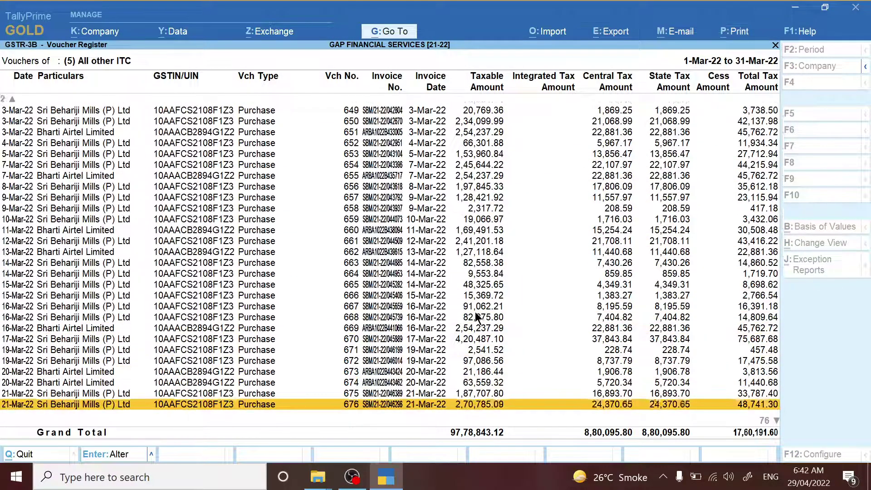
{"action": "scroll", "coordinate": [476, 316], "scroll_direction": "down", "scroll_amount": 20}
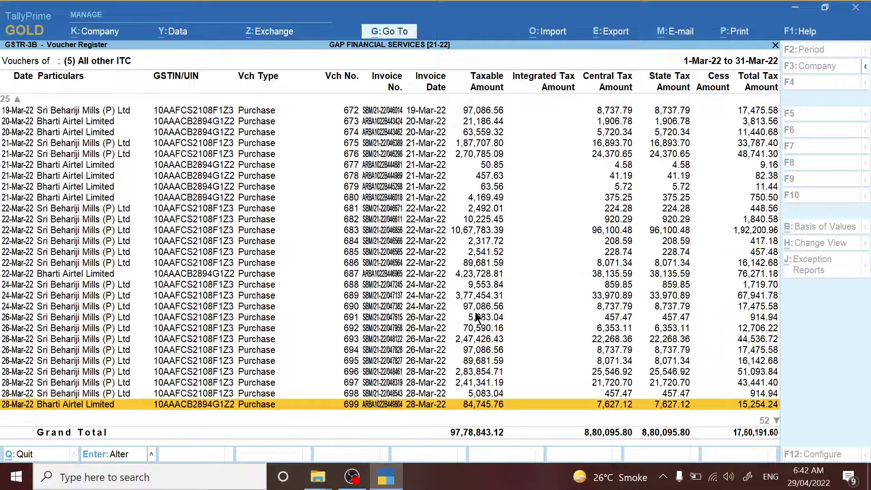
{"action": "scroll", "coordinate": [477, 317], "scroll_direction": "down", "scroll_amount": 20}
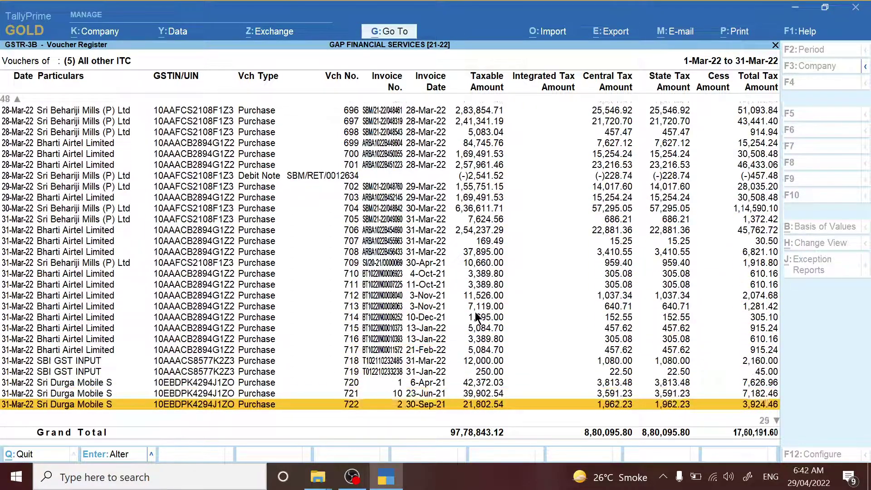
{"action": "scroll", "coordinate": [476, 316], "scroll_direction": "down", "scroll_amount": 20}
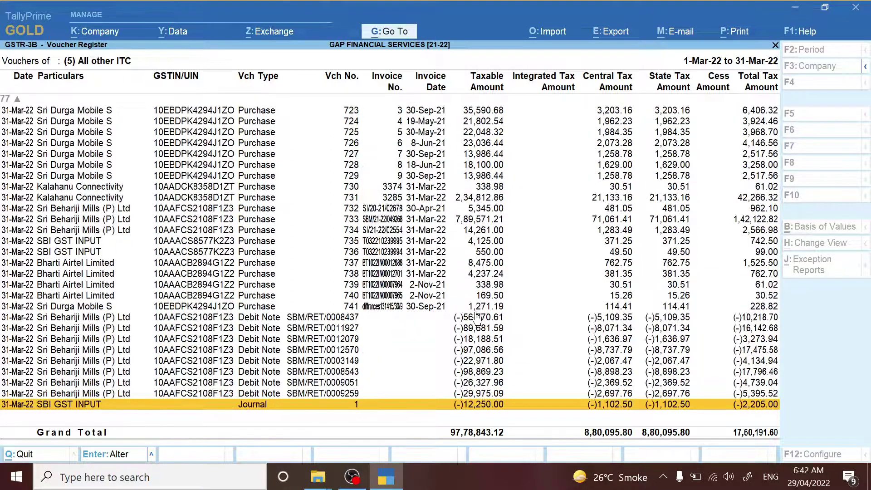
{"action": "scroll", "coordinate": [476, 317], "scroll_direction": "up", "scroll_amount": 5}
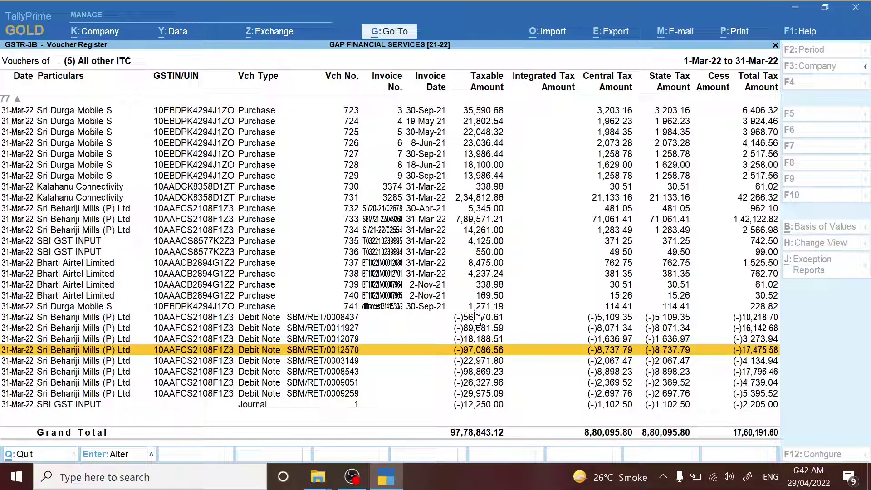
{"action": "scroll", "coordinate": [476, 317], "scroll_direction": "up", "scroll_amount": 2}
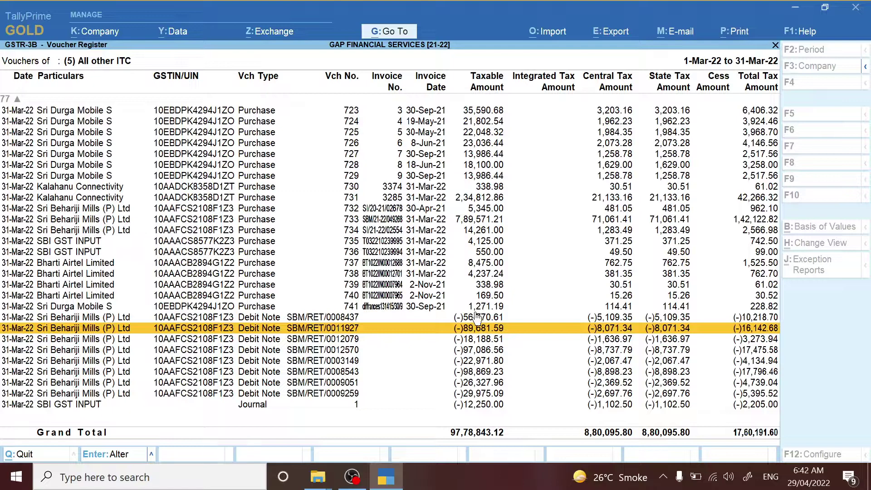
{"action": "key", "text": "Escape"}
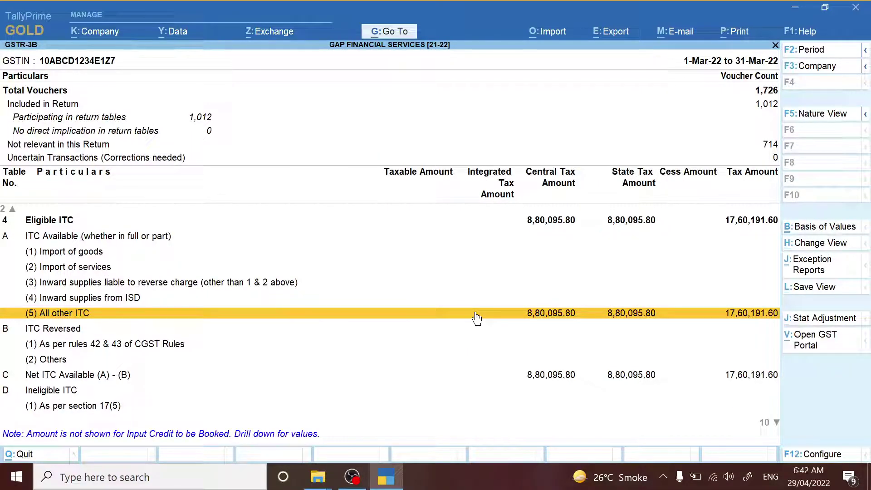
Examine the Eligible ITC rows of table 4, comparing All other ITC with the ITC Reversed entries under rules 42 & 43 and Others
{"action": "key", "text": "Up"}
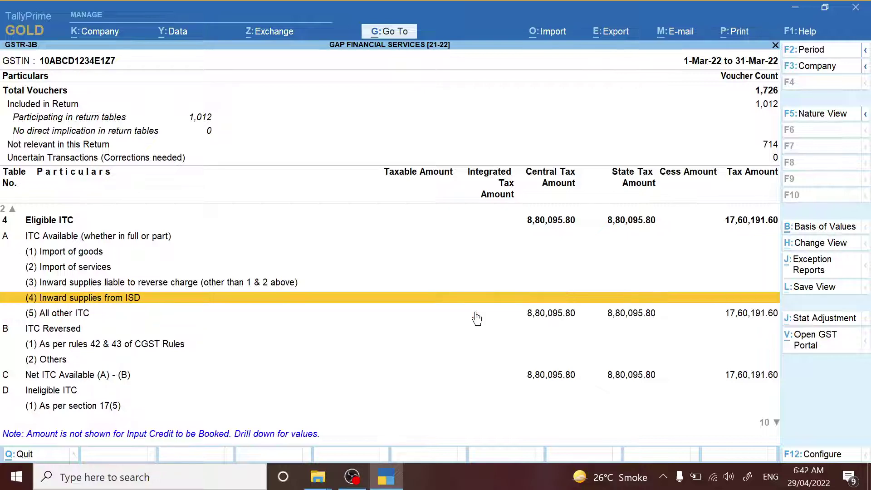
{"action": "key", "text": "Down"}
{"action": "key", "text": "Up"}
{"action": "key", "text": "Down"}
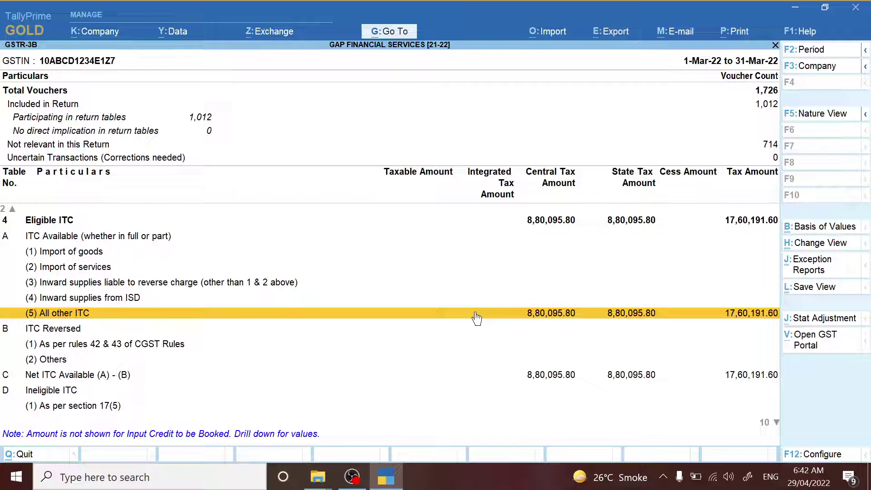
{"action": "key", "text": "Down"}
{"action": "key", "text": "Down"}
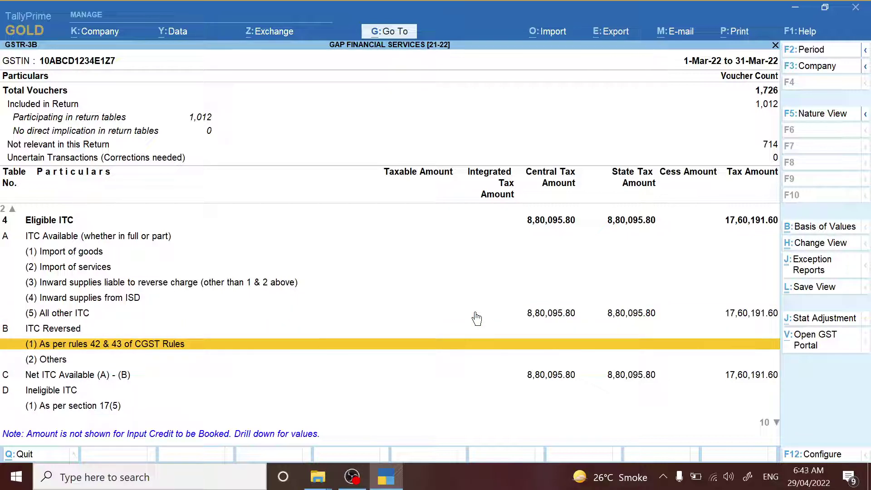
{"action": "key", "text": "Up"}
{"action": "key", "text": "Down"}
{"action": "key", "text": "Down"}
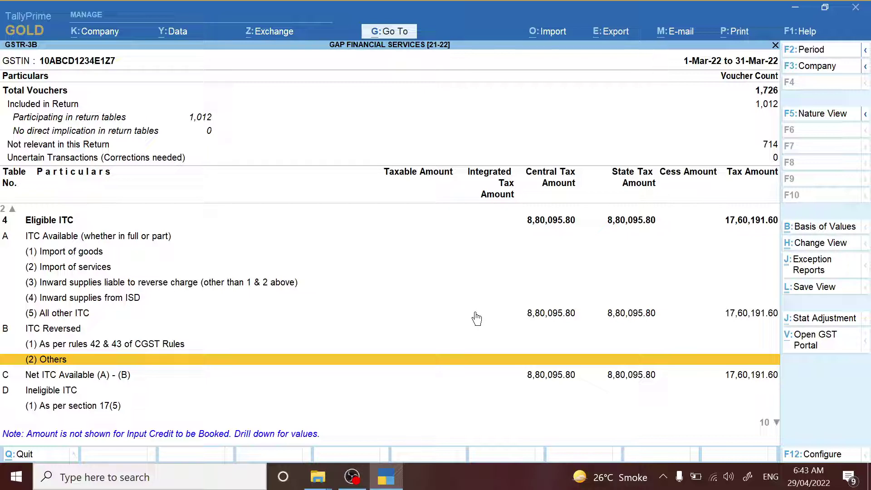
{"action": "key", "text": "Up"}
{"action": "key", "text": "Up"}
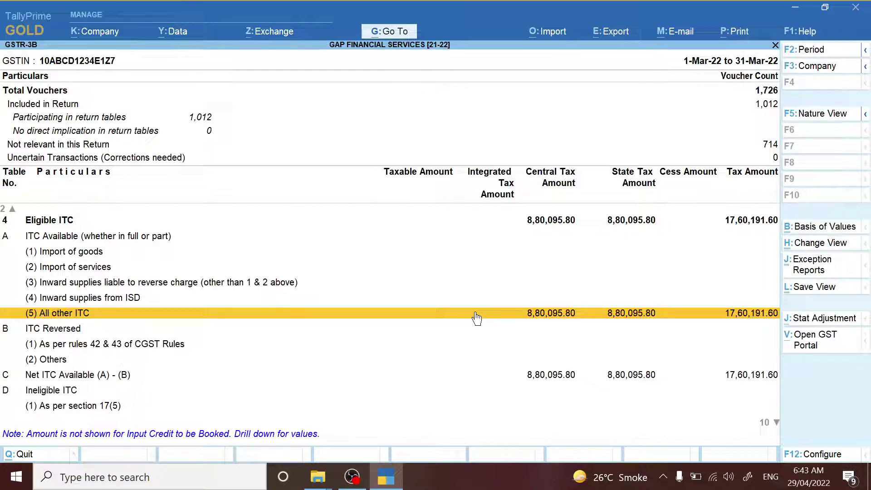
Check the All other ITC voucher register once more, close it, and review the ITC Reversed rows in the summary
{"action": "left_click", "coordinate": [476, 317]}
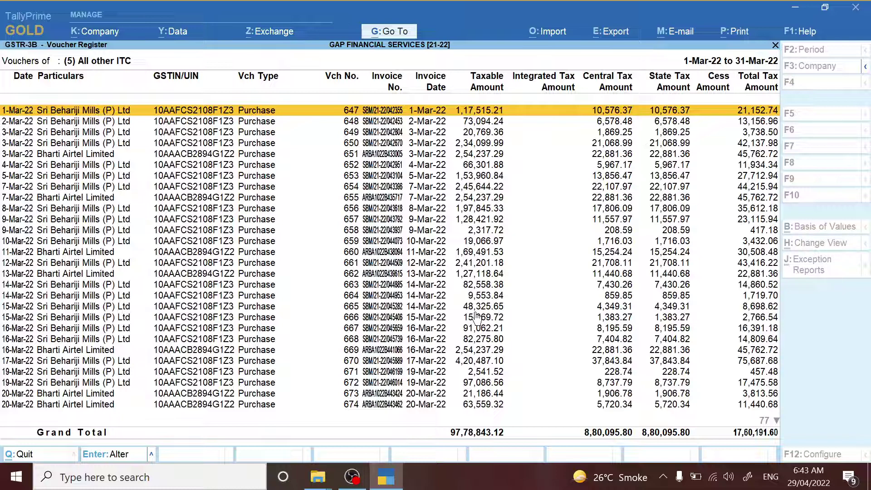
{"action": "key", "text": "Escape"}
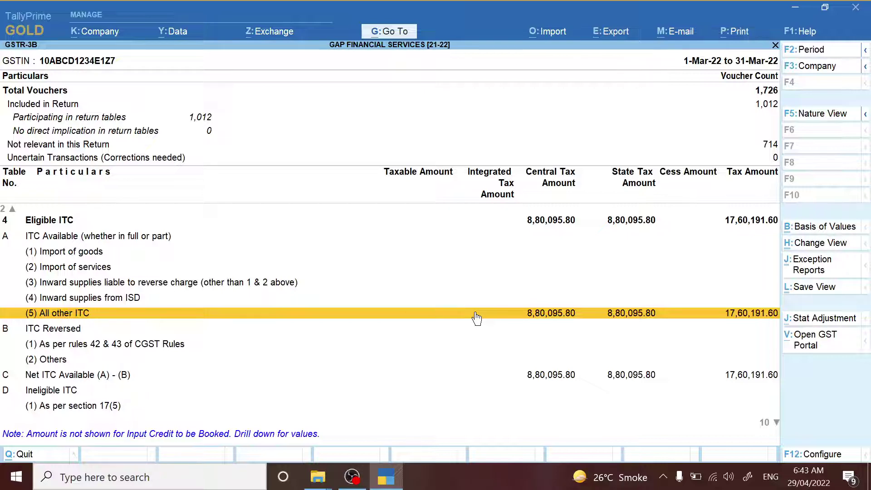
{"action": "key", "text": "Down"}
{"action": "key", "text": "Down"}
{"action": "key", "text": "Up"}
{"action": "key", "text": "Down"}
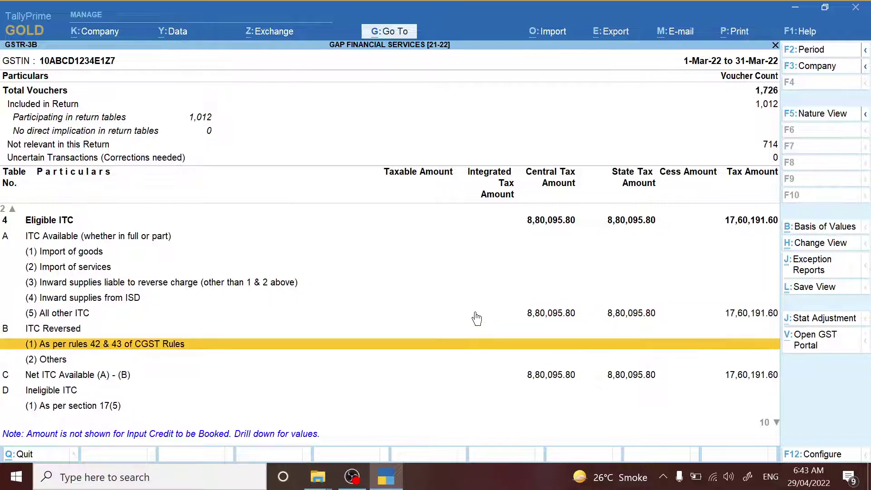
{"action": "key", "text": "Down"}
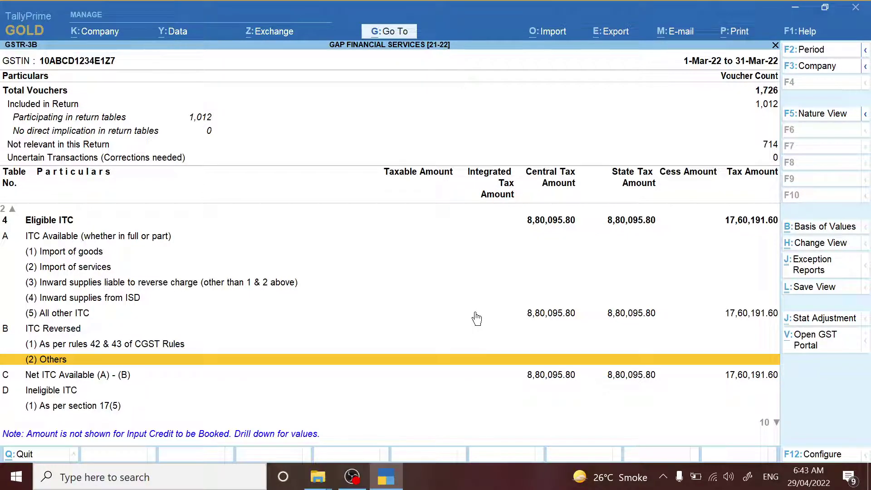
{"action": "key", "text": "Up"}
{"action": "key", "text": "Up"}
{"action": "key", "text": "Up"}
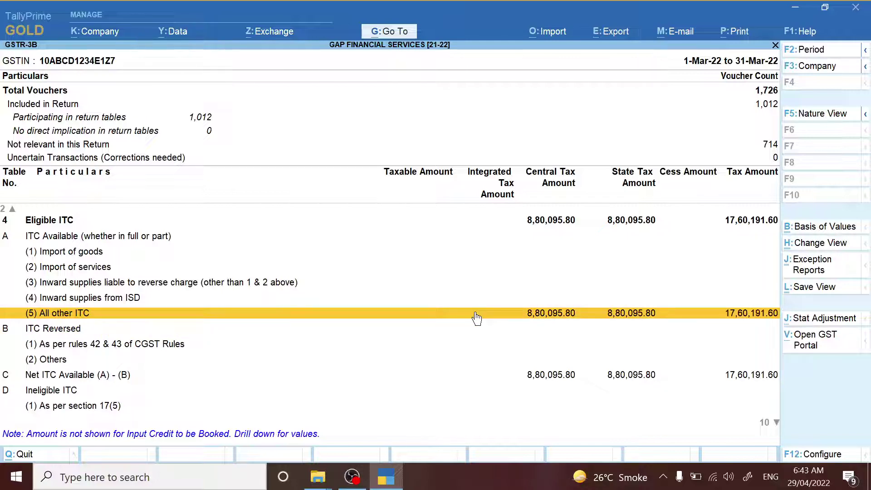
Reopen the All other ITC voucher register and read through its March vouchers to the purchases dated 31-Mar-22
{"action": "key", "text": "Return"}
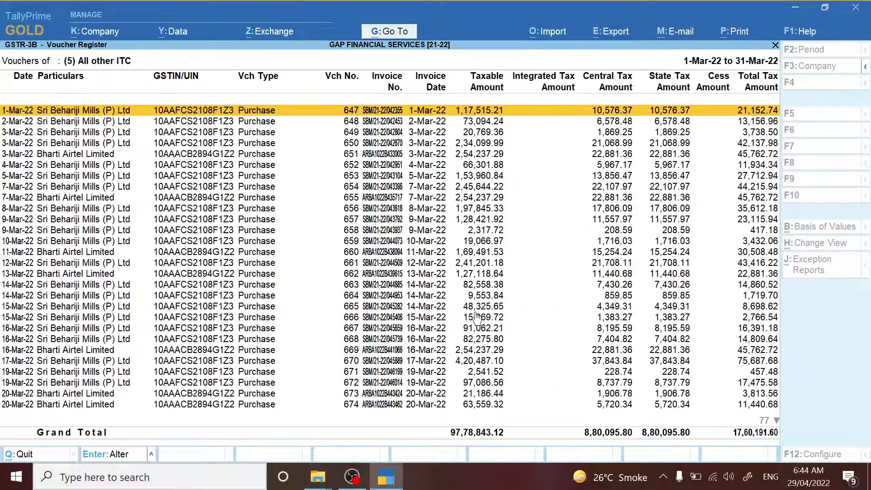
{"action": "key", "text": "Down"}
{"action": "key", "text": "Down"}
{"action": "key", "text": "Down"}
{"action": "key", "text": "Down"}
{"action": "key", "text": "Down"}
{"action": "key", "text": "Down"}
{"action": "key", "text": "Down"}
{"action": "key", "text": "Down"}
{"action": "key", "text": "Down"}
{"action": "key", "text": "Down"}
{"action": "key", "text": "Down"}
{"action": "key", "text": "Down"}
{"action": "key", "text": "Down"}
{"action": "key", "text": "Down"}
{"action": "key", "text": "Down"}
{"action": "key", "text": "Down"}
{"action": "key", "text": "Down"}
{"action": "key", "text": "Down"}
{"action": "key", "text": "Down"}
{"action": "key", "text": "Down"}
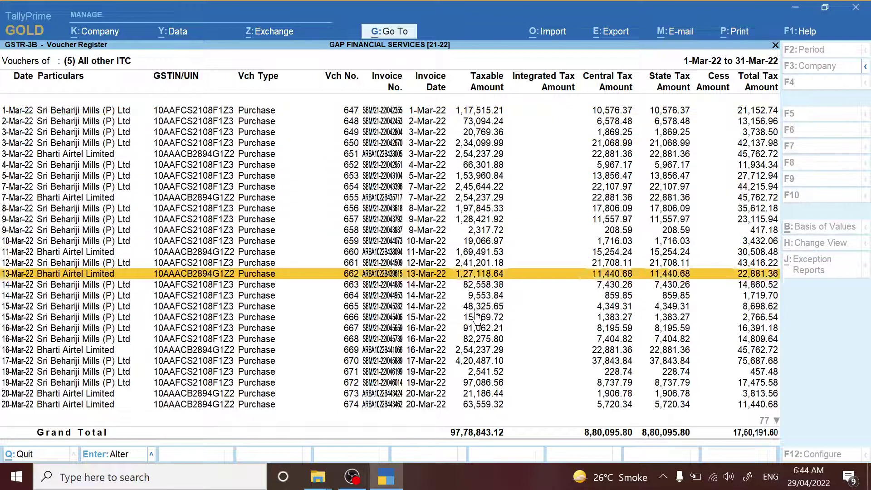
{"action": "key", "text": "Down"}
{"action": "key", "text": "Down"}
{"action": "key", "text": "Down"}
{"action": "key", "text": "Down"}
{"action": "key", "text": "Down"}
{"action": "key", "text": "Down"}
{"action": "key", "text": "Down"}
{"action": "key", "text": "Down"}
{"action": "key", "text": "Down"}
{"action": "key", "text": "Down"}
{"action": "key", "text": "Down"}
{"action": "key", "text": "Down"}
{"action": "key", "text": "Down"}
{"action": "key", "text": "Down"}
{"action": "key", "text": "Down"}
{"action": "key", "text": "Down"}
{"action": "key", "text": "Down"}
{"action": "key", "text": "Down"}
{"action": "key", "text": "Down"}
{"action": "key", "text": "Down"}
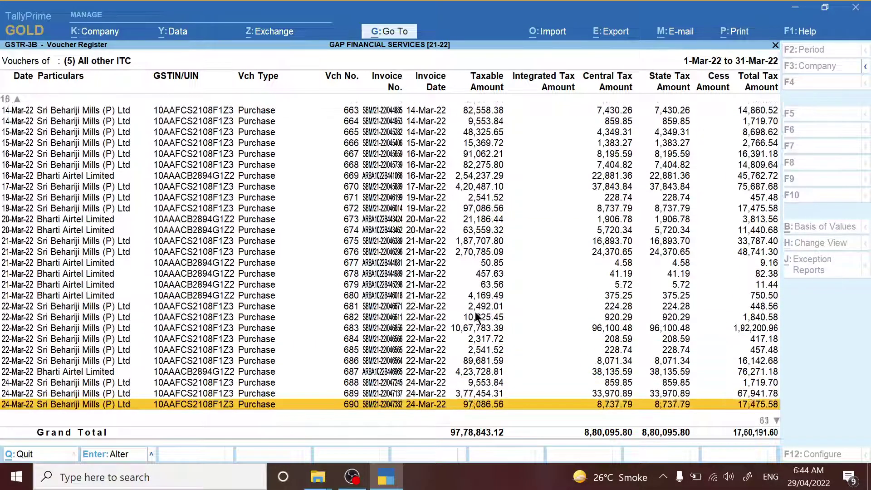
{"action": "key", "text": "Down"}
{"action": "key", "text": "Down"}
{"action": "key", "text": "Down"}
{"action": "key", "text": "Down"}
{"action": "key", "text": "Down"}
{"action": "key", "text": "Down"}
{"action": "key", "text": "Down"}
{"action": "key", "text": "Down"}
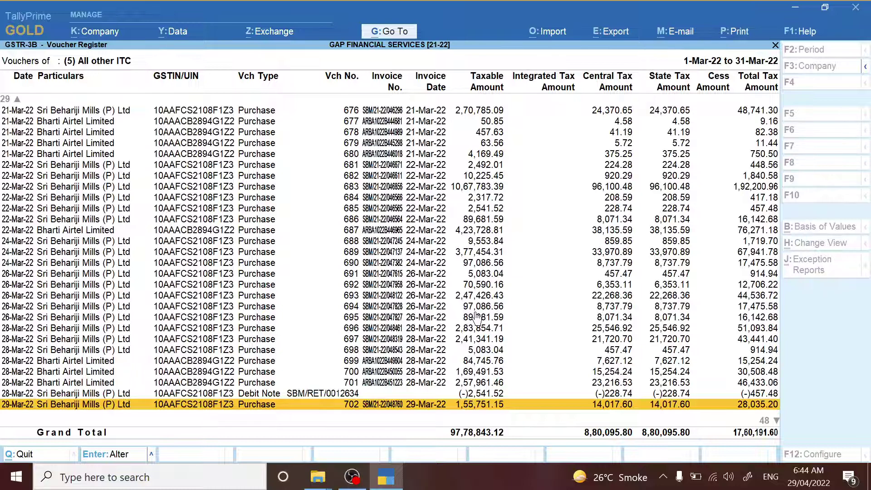
{"action": "key", "text": "Down"}
{"action": "key", "text": "Down"}
{"action": "key", "text": "Down"}
{"action": "key", "text": "Down"}
{"action": "key", "text": "Down"}
{"action": "key", "text": "Down"}
{"action": "key", "text": "Down"}
{"action": "key", "text": "Down"}
{"action": "key", "text": "Down"}
{"action": "key", "text": "Down"}
{"action": "key", "text": "Down"}
{"action": "key", "text": "Down"}
{"action": "key", "text": "Down"}
{"action": "key", "text": "Down"}
{"action": "key", "text": "Down"}
{"action": "key", "text": "Down"}
{"action": "key", "text": "Down"}
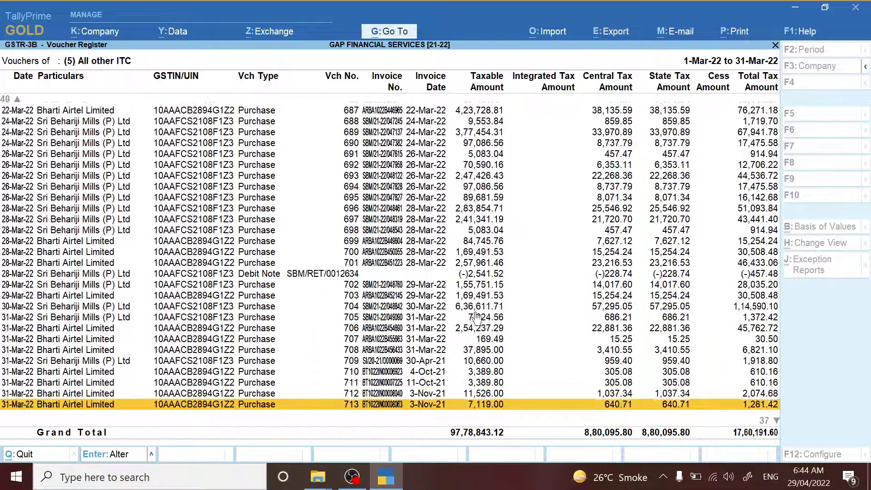
{"action": "key", "text": "Down"}
{"action": "key", "text": "Down"}
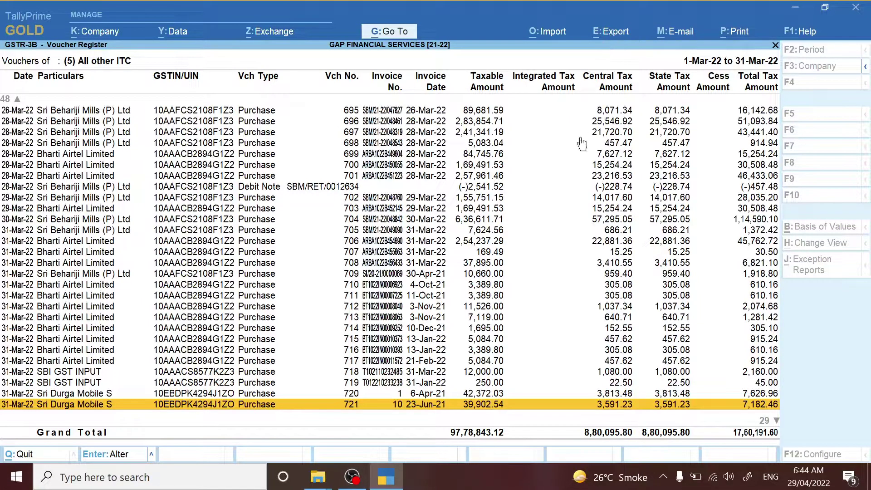
Start exporting the current voucher register and review the export configuration, including company details and file format, without changing it
{"action": "left_click", "coordinate": [618, 38]}
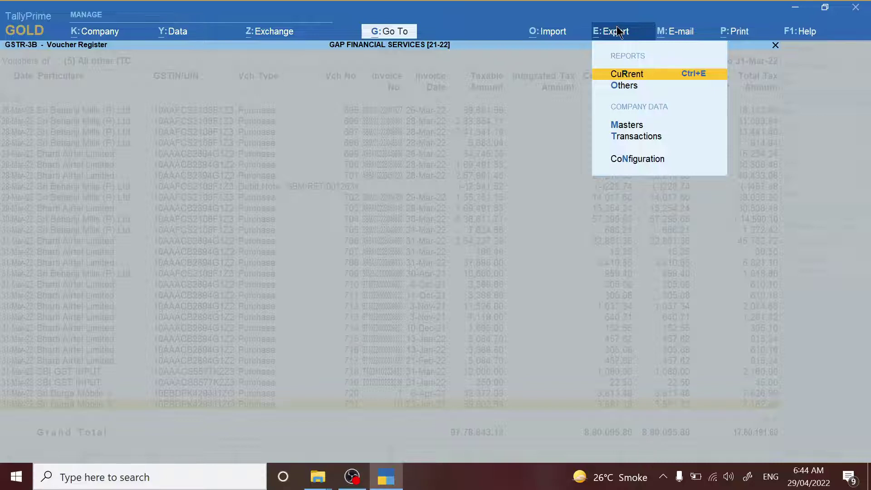
{"action": "key", "text": "Return"}
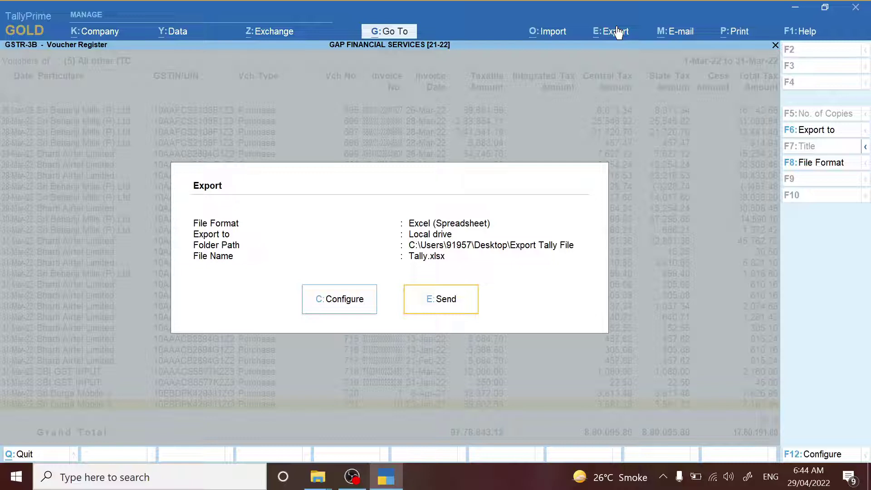
{"action": "key", "text": "Left"}
{"action": "key", "text": "Return"}
{"action": "key", "text": "Down"}
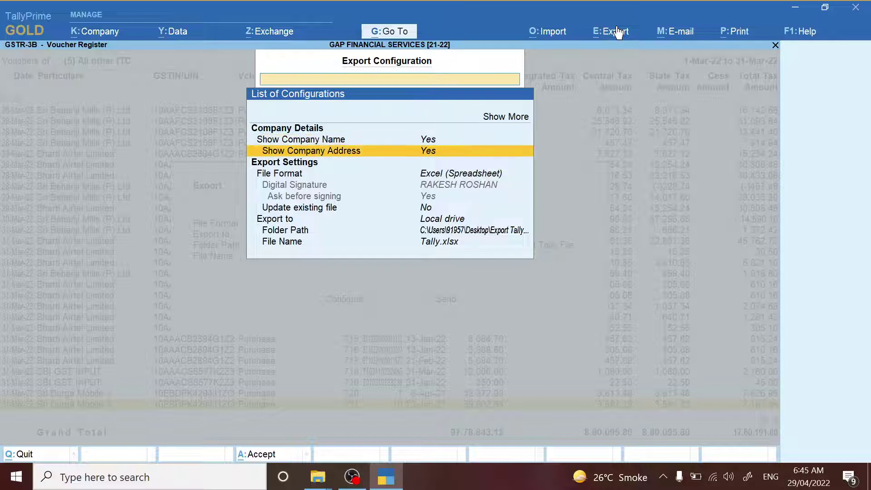
{"action": "key", "text": "Down"}
{"action": "key", "text": "Down"}
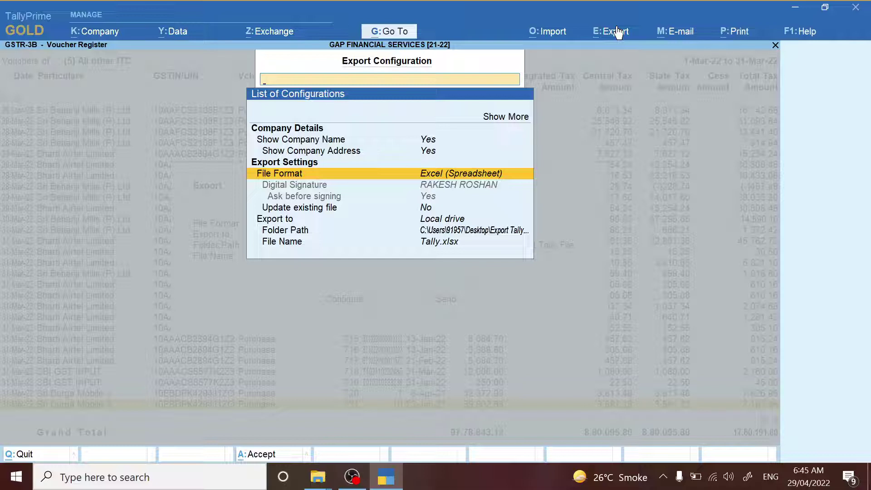
{"action": "key", "text": "Escape"}
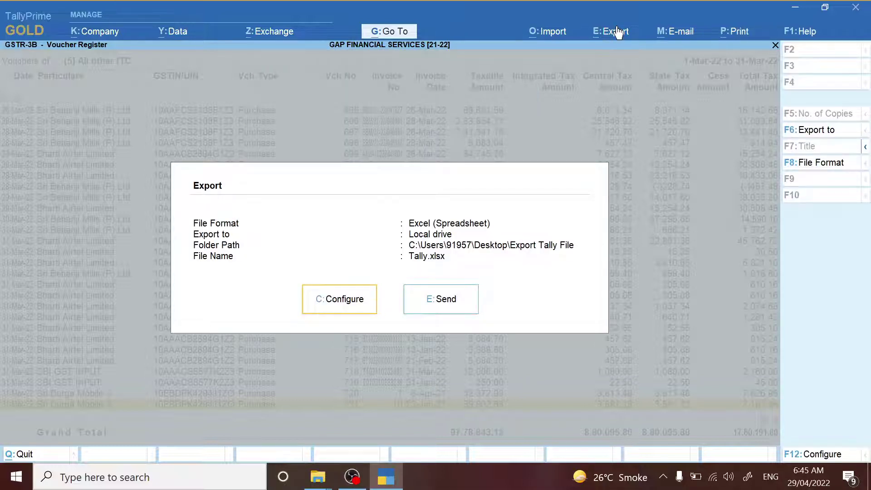
Export the voucher register as an Excel spreadsheet to the Export Tally File folder, overwriting the existing Tally.xlsx
{"action": "key", "text": "Right"}
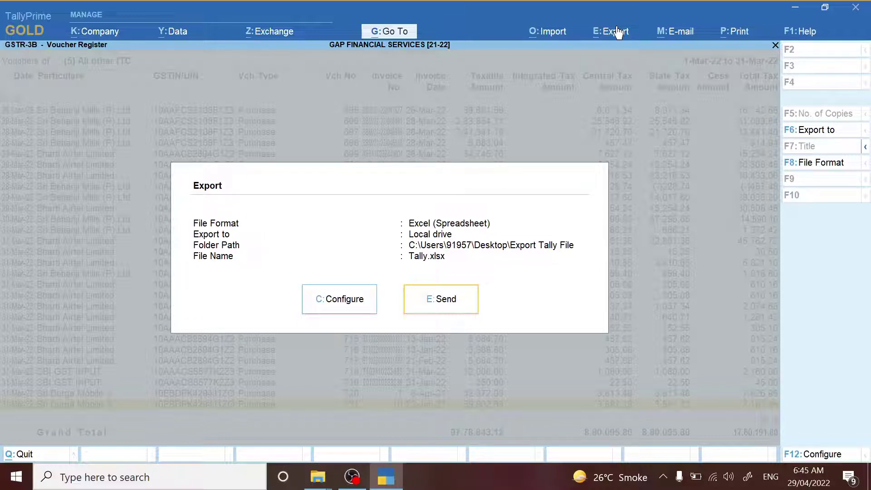
{"action": "key", "text": "Return"}
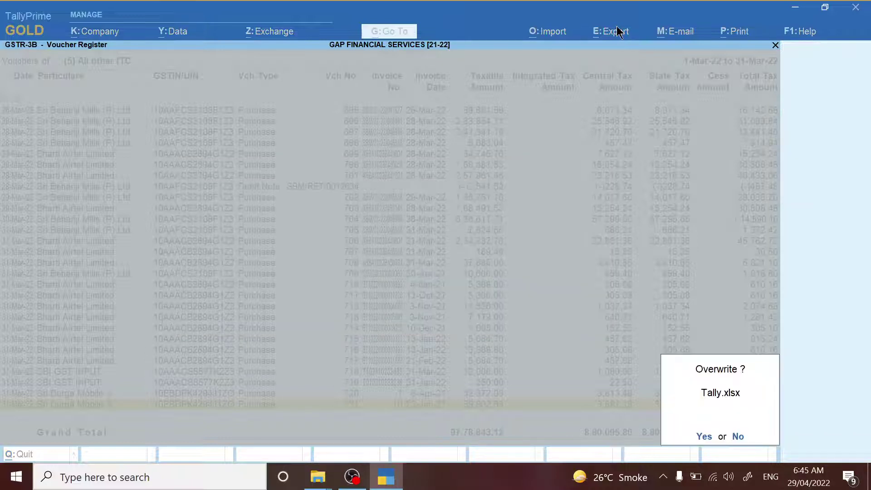
{"action": "key", "text": "y"}
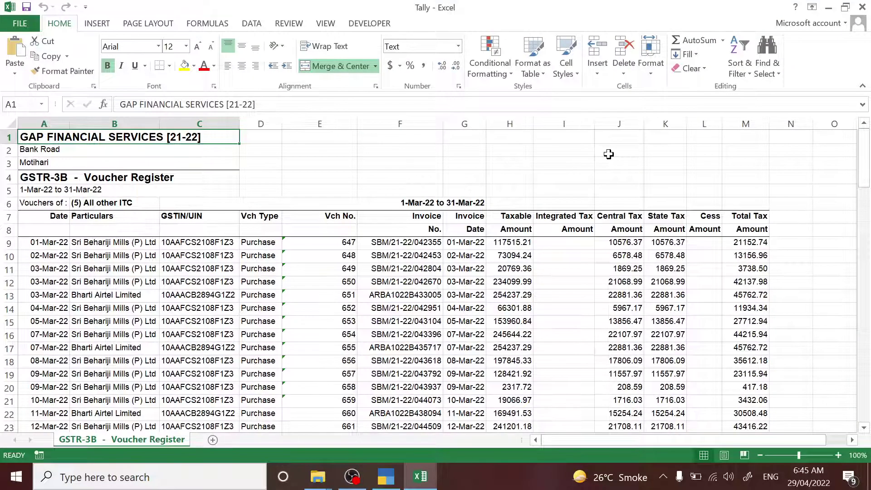
Examine the exported voucher register in Excel, from the first March purchases down to the Grand Total row
{"action": "scroll", "coordinate": [501, 272], "scroll_direction": "down", "scroll_amount": 2}
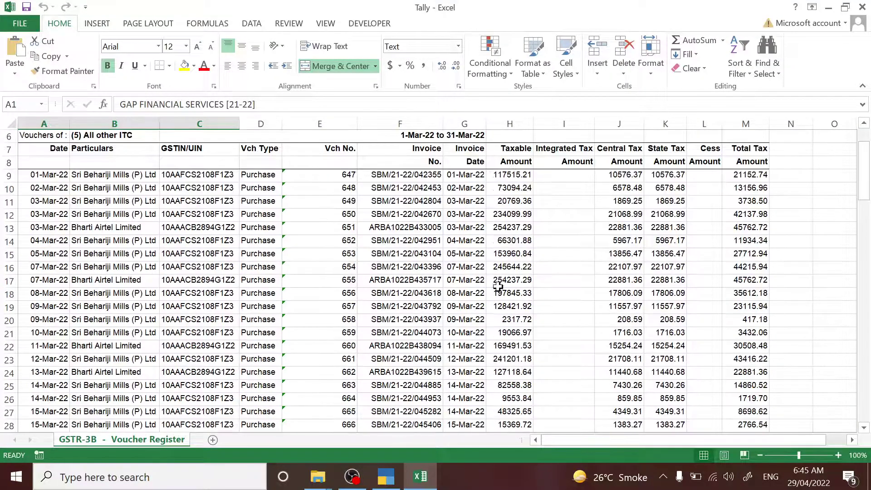
{"action": "scroll", "coordinate": [498, 286], "scroll_direction": "down", "scroll_amount": 14}
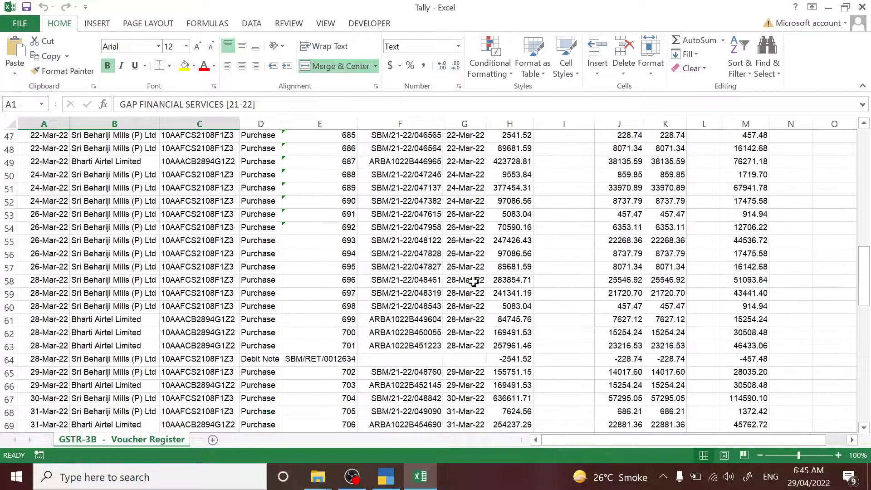
{"action": "scroll", "coordinate": [473, 282], "scroll_direction": "down", "scroll_amount": 16}
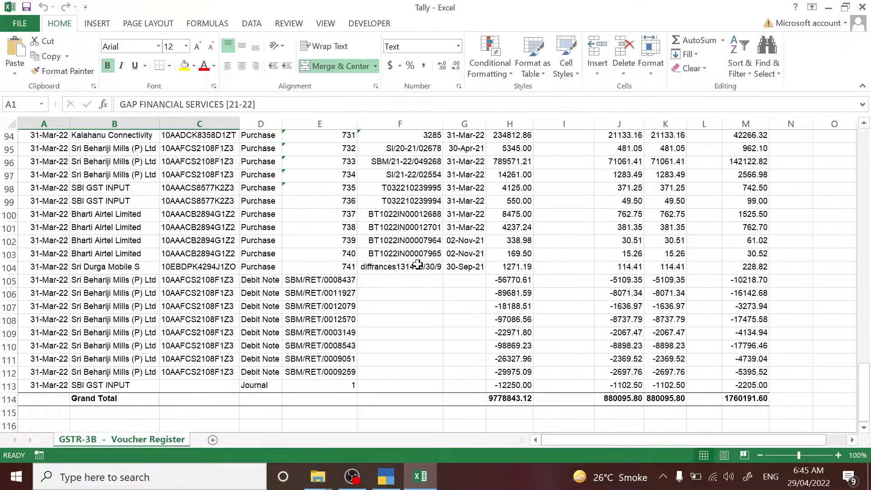
Check the Central Tax and State Tax amounts in the Grand Total row, with the sheet enlarged to 110%
{"action": "scroll", "coordinate": [417, 265], "scroll_direction": "down", "scroll_amount": 3}
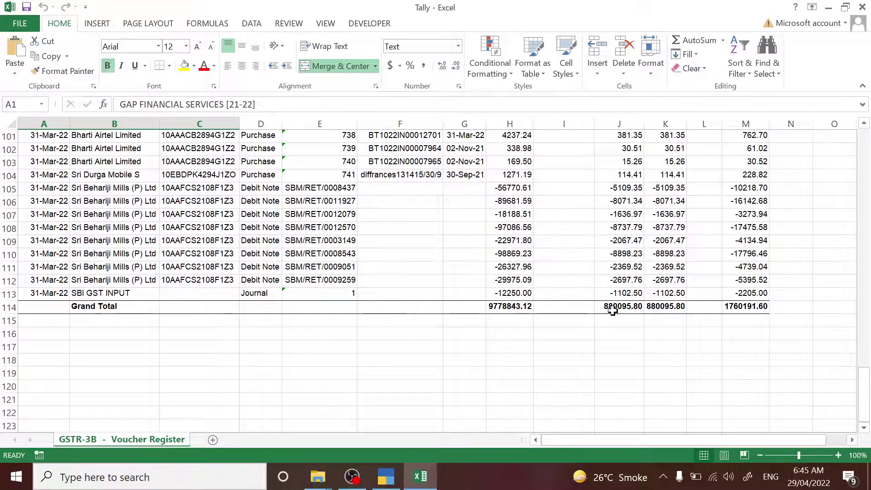
{"action": "left_click_drag", "start_coordinate": [612, 310], "coordinate": [676, 310]}
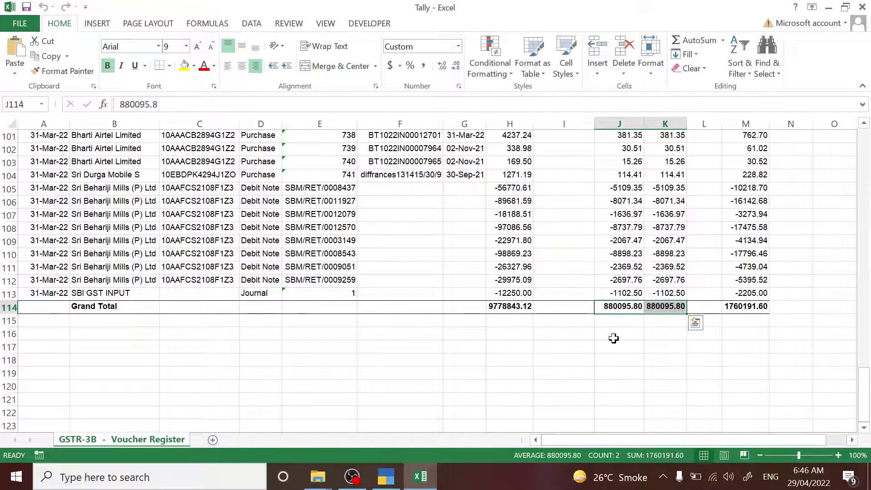
{"action": "left_click", "coordinate": [838, 455]}
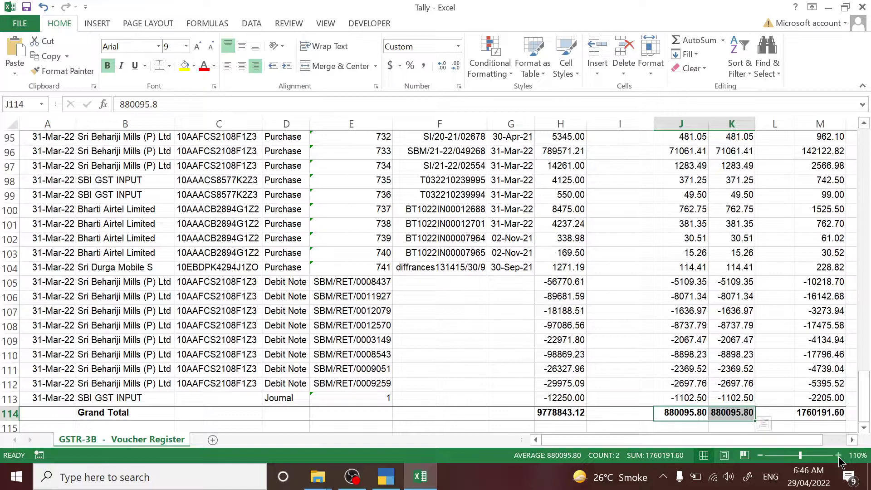
{"action": "scroll", "coordinate": [769, 377], "scroll_direction": "down", "scroll_amount": 2}
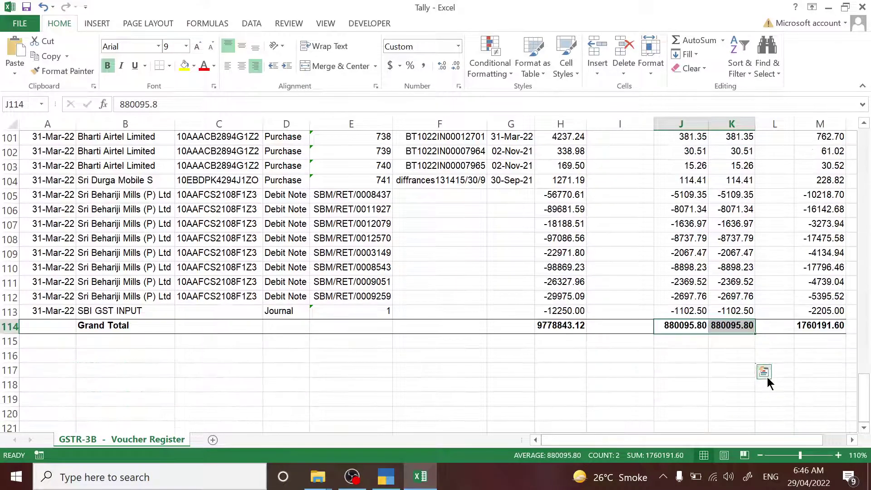
Label cells I116 and I117 below the Grand Total row as "Negative" and "postive"
{"action": "left_click", "coordinate": [672, 357]}
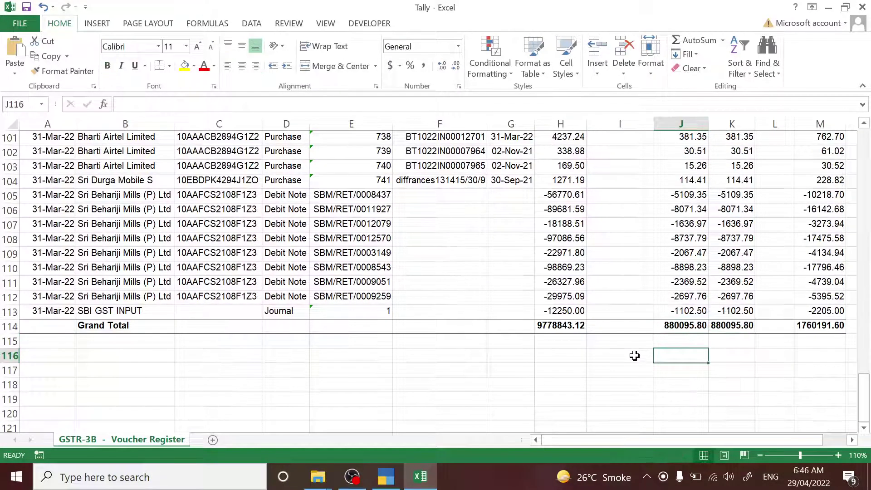
{"action": "left_click", "coordinate": [628, 354]}
{"action": "type", "text": "N"}
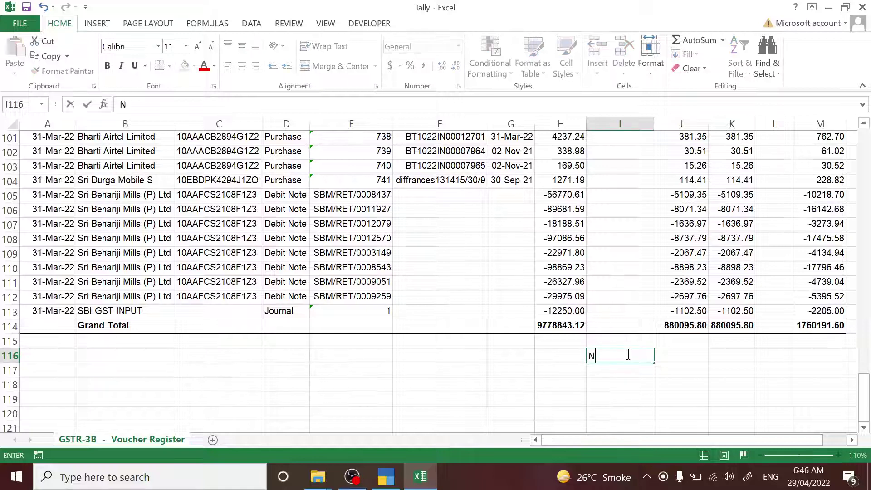
{"action": "type", "text": "egative"}
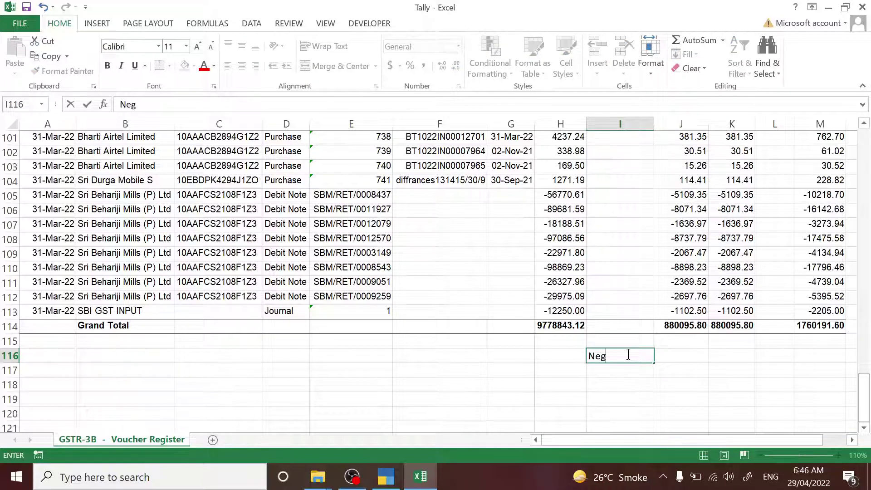
{"action": "key", "text": "ctrl+Return"}
{"action": "key", "text": "Down"}
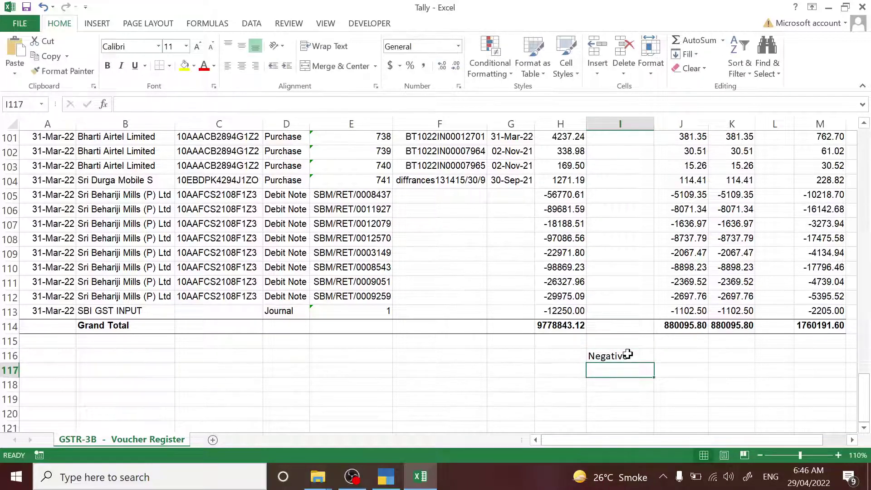
{"action": "type", "text": "postive"}
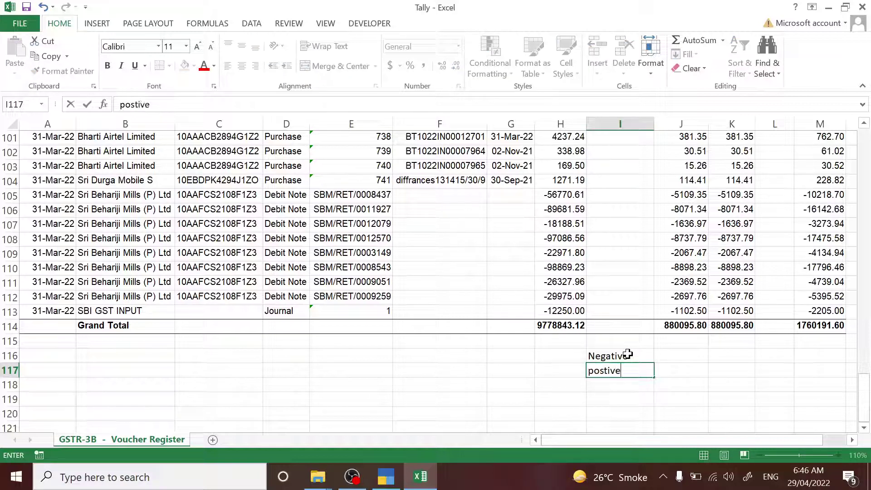
{"action": "key", "text": "Return"}
{"action": "key", "text": "Up"}
{"action": "key", "text": "Up"}
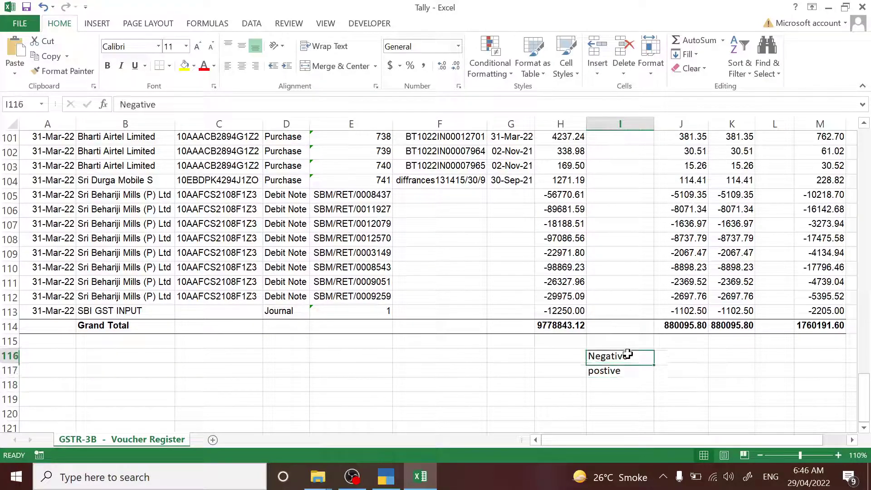
Begin a SUMIF formula in J116 with the Central Tax amounts J9:J113 as range and "<0" as criteria
{"action": "key", "text": "Right"}
{"action": "type", "text": "=su"}
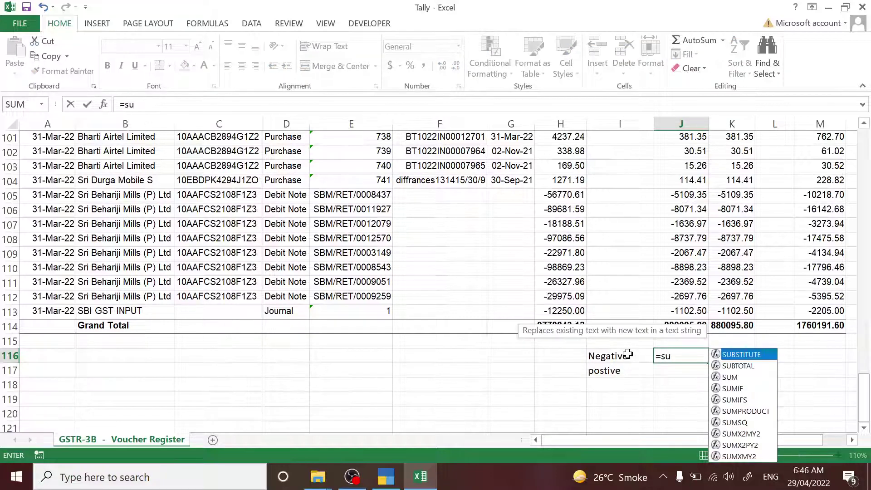
{"action": "type", "text": "mif"}
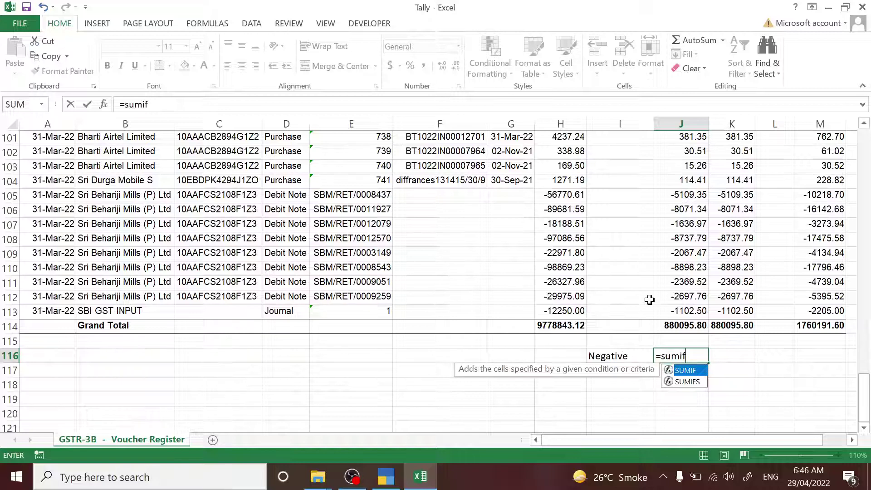
{"action": "type", "text": "("}
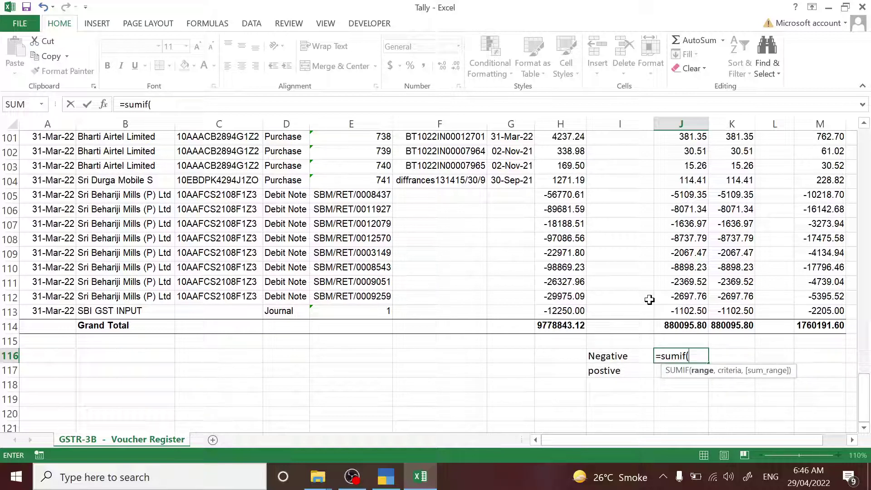
{"action": "scroll", "coordinate": [704, 307], "scroll_direction": "up", "scroll_amount": 2}
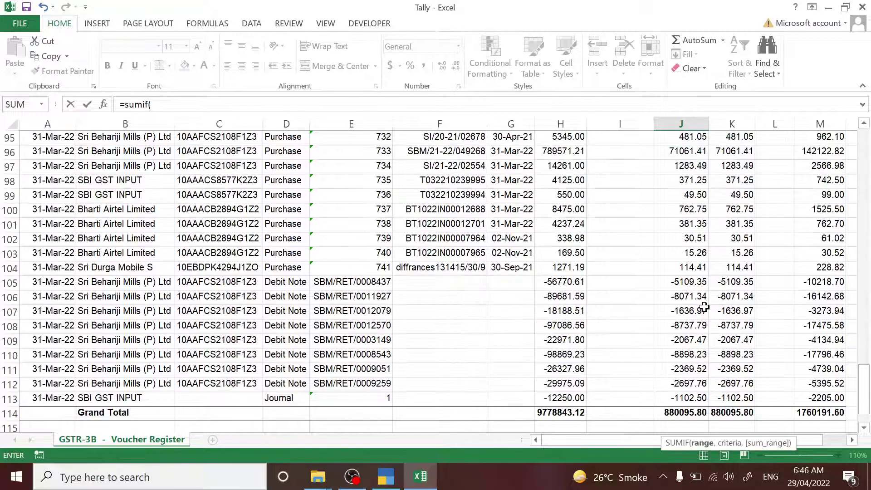
{"action": "scroll", "coordinate": [704, 307], "scroll_direction": "up", "scroll_amount": 13}
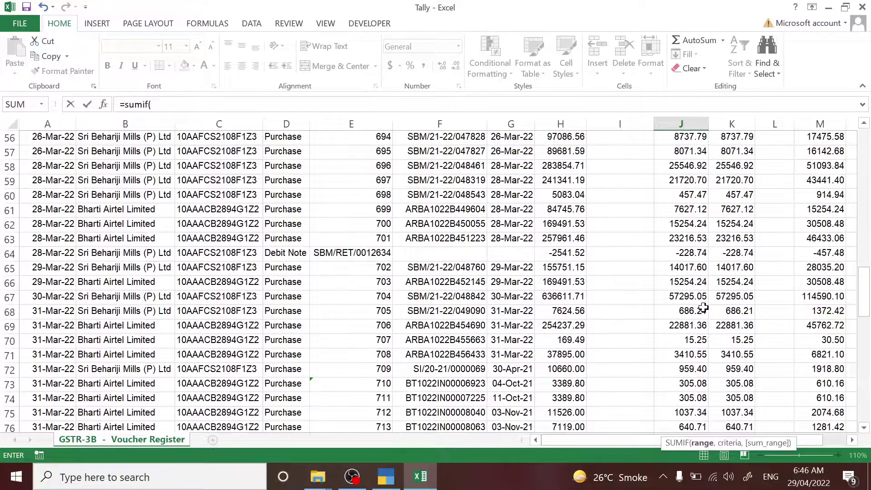
{"action": "scroll", "coordinate": [704, 307], "scroll_direction": "up", "scroll_amount": 7}
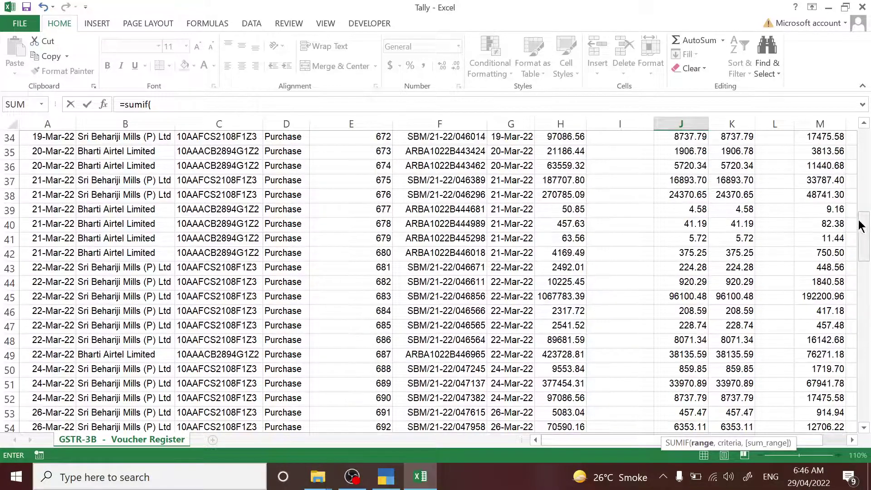
{"action": "left_click_drag", "start_coordinate": [861, 226], "coordinate": [864, 129]}
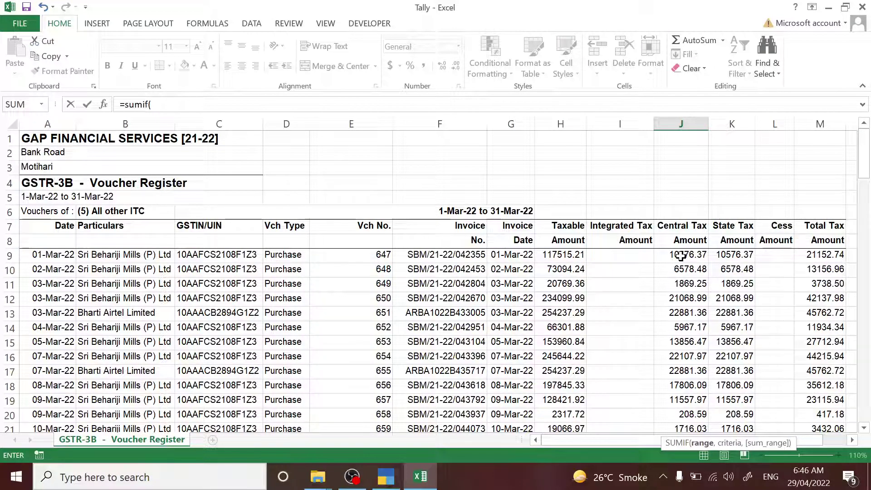
{"action": "left_click_drag", "start_coordinate": [680, 256], "coordinate": [689, 375]}
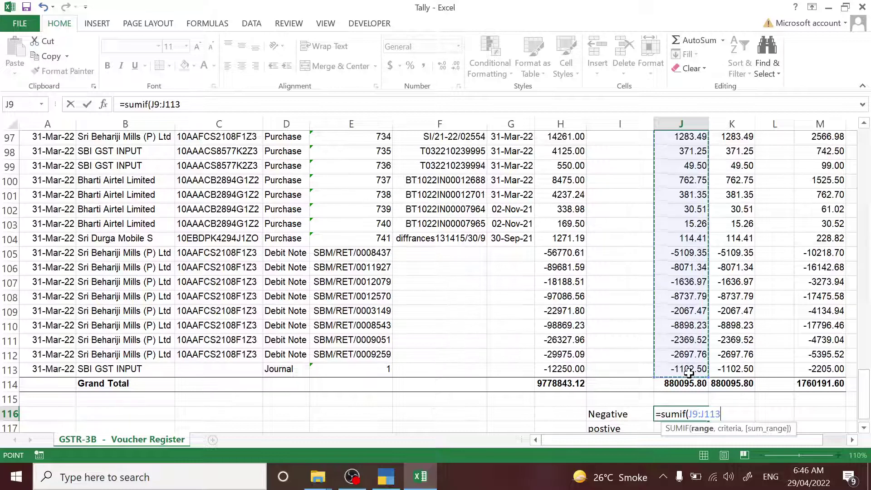
{"action": "type", "text": ",\"<"}
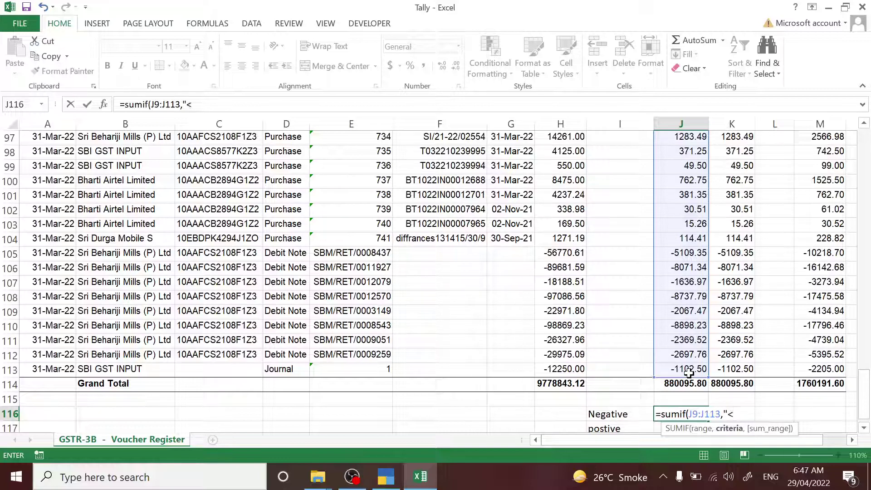
{"action": "type", "text": "0\","}
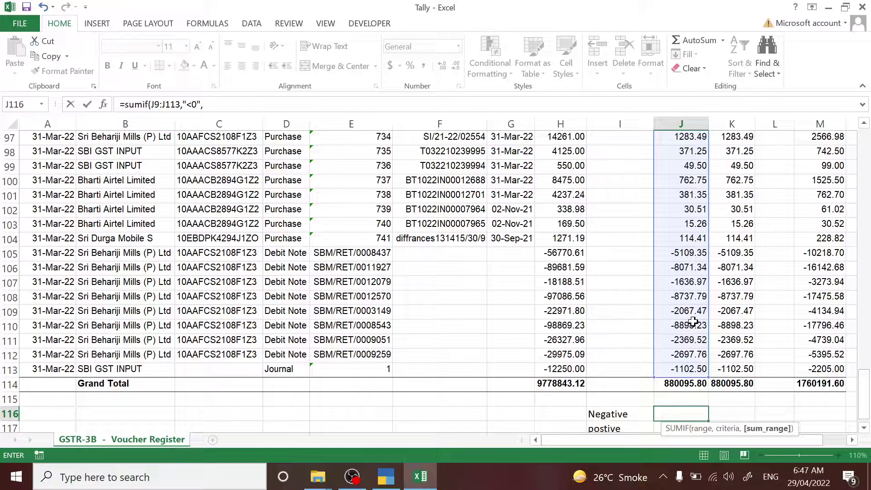
Set J9:J113 as the sum range of the SUMIF formula in J116 and complete the formula
{"action": "scroll", "coordinate": [693, 322], "scroll_direction": "up", "scroll_amount": 9}
{"action": "scroll", "coordinate": [691, 271], "scroll_direction": "up", "scroll_amount": 11}
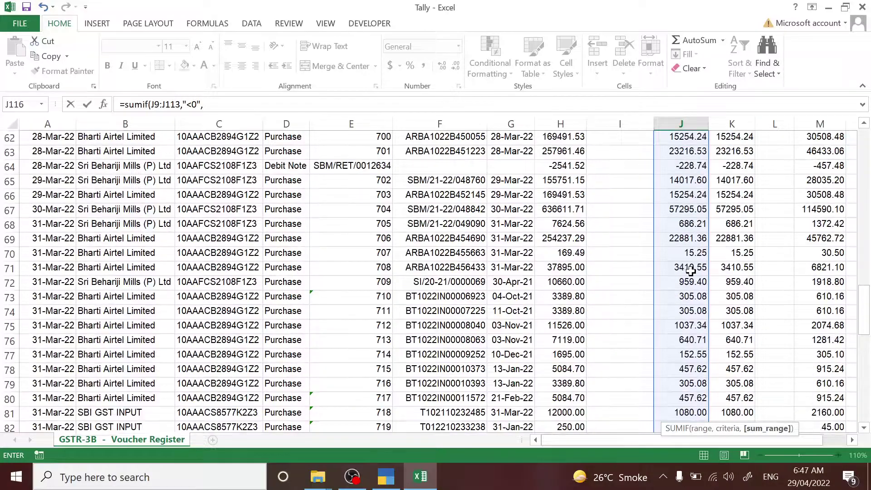
{"action": "scroll", "coordinate": [690, 271], "scroll_direction": "up", "scroll_amount": 12}
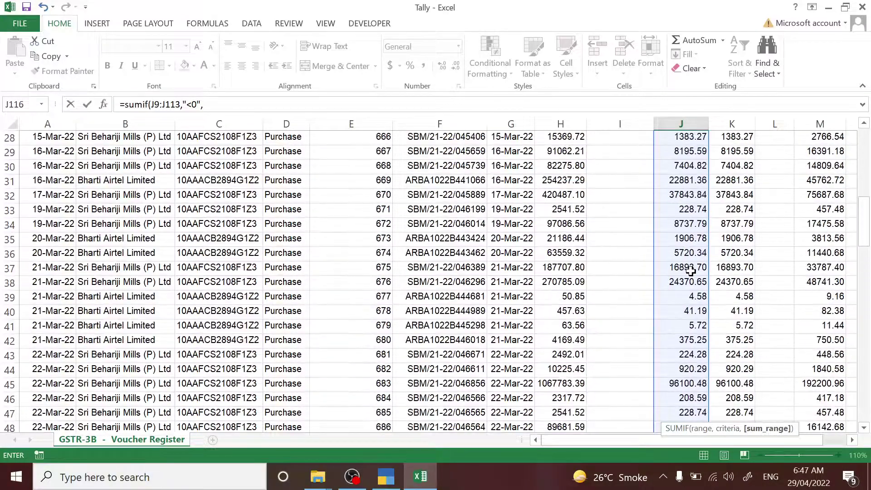
{"action": "scroll", "coordinate": [691, 271], "scroll_direction": "up", "scroll_amount": 1}
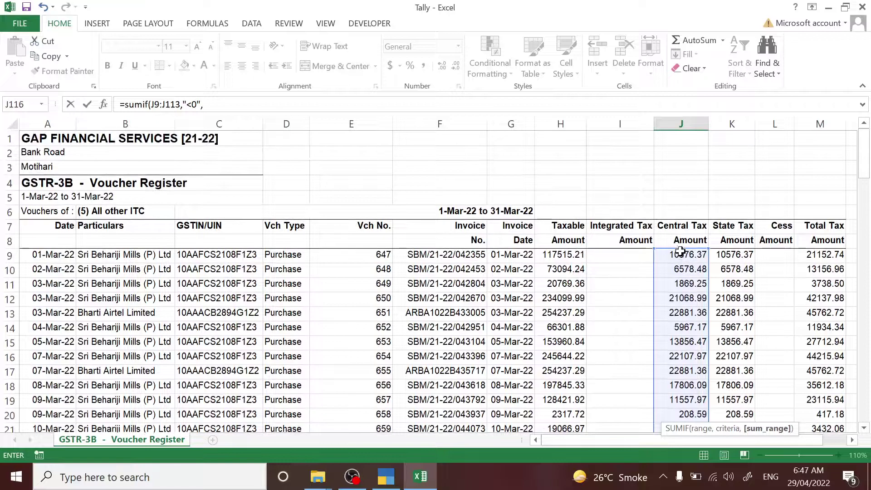
{"action": "left_click", "coordinate": [688, 255]}
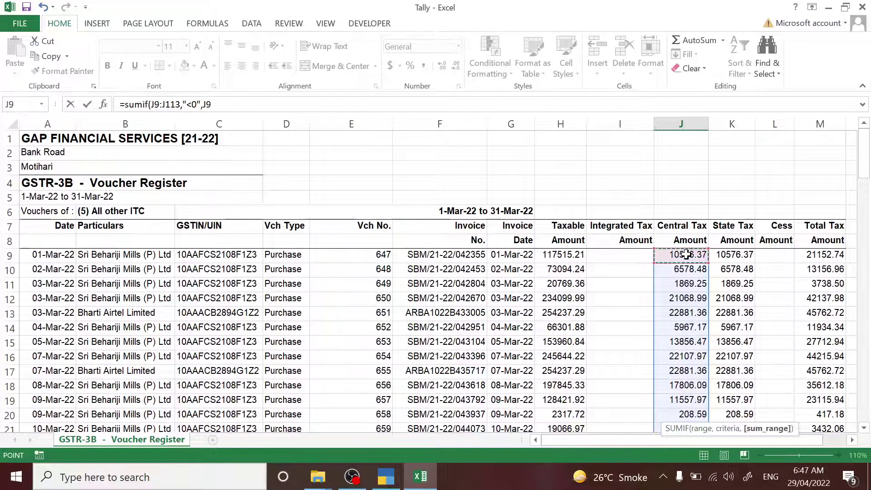
{"action": "key", "text": "shift+Down"}
{"action": "key", "text": "shift+Down"}
{"action": "key", "text": "shift+Down"}
{"action": "key", "text": "shift+Down"}
{"action": "key", "text": "shift+Down"}
{"action": "key", "text": "shift+Down"}
{"action": "key", "text": "shift+Down"}
{"action": "key", "text": "shift+Down"}
{"action": "key", "text": "shift+Down"}
{"action": "key", "text": "shift+Down"}
{"action": "key", "text": "shift+Down"}
{"action": "key", "text": "shift+Down"}
{"action": "key", "text": "shift+Down"}
{"action": "key", "text": "shift+Down"}
{"action": "key", "text": "shift+Down"}
{"action": "key", "text": "shift+Down"}
{"action": "key", "text": "shift+Down"}
{"action": "key", "text": "shift+Down"}
{"action": "key", "text": "shift+Down"}
{"action": "key", "text": "shift+Down"}
{"action": "key", "text": "shift+Down"}
{"action": "key", "text": "shift+Down"}
{"action": "key", "text": "shift+Down"}
{"action": "key", "text": "shift+Down"}
{"action": "key", "text": "shift+Down"}
{"action": "key", "text": "shift+Down"}
{"action": "key", "text": "shift+Down"}
{"action": "key", "text": "shift+Down"}
{"action": "key", "text": "shift+Down"}
{"action": "key", "text": "shift+Down"}
{"action": "key", "text": "shift+Down"}
{"action": "key", "text": "shift+Down"}
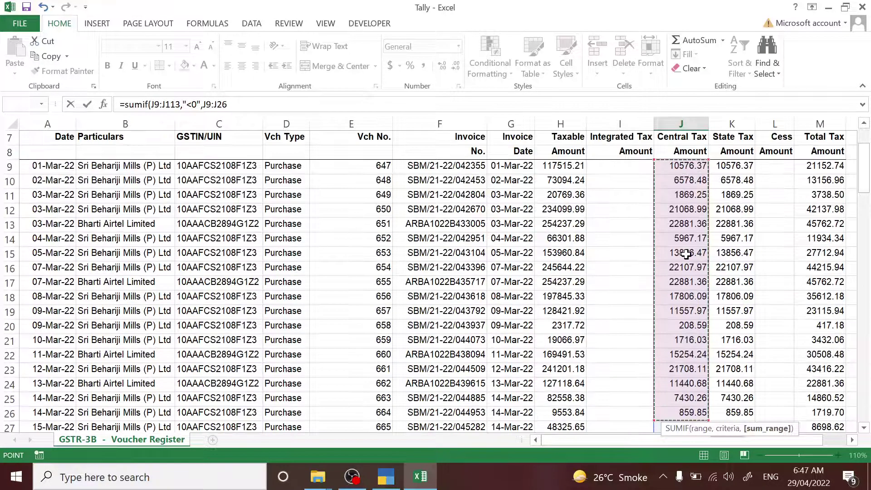
{"action": "key", "text": "shift+Down"}
{"action": "key", "text": "shift+Down"}
{"action": "key", "text": "shift+Down"}
{"action": "key", "text": "shift+Down"}
{"action": "key", "text": "shift+Down"}
{"action": "key", "text": "shift+Down"}
{"action": "key", "text": "shift+Down"}
{"action": "key", "text": "shift+Down"}
{"action": "key", "text": "shift+Down"}
{"action": "key", "text": "shift+Down"}
{"action": "key", "text": "shift+Down"}
{"action": "key", "text": "shift+Down"}
{"action": "key", "text": "shift+Down"}
{"action": "key", "text": "shift+Down"}
{"action": "key", "text": "shift+Down"}
{"action": "key", "text": "shift+Down"}
{"action": "key", "text": "shift+Down"}
{"action": "key", "text": "shift+Down"}
{"action": "key", "text": "shift+Down"}
{"action": "key", "text": "shift+Down"}
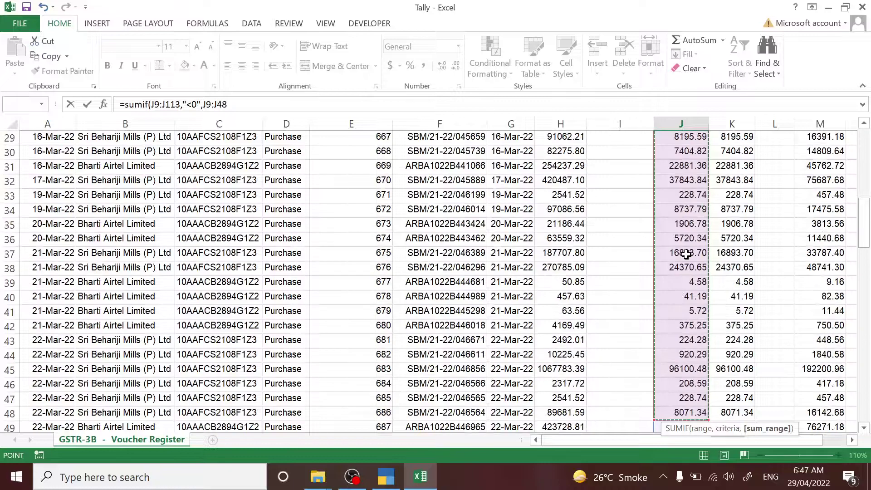
{"action": "key", "text": "shift+Down"}
{"action": "key", "text": "shift+Down"}
{"action": "key", "text": "shift+Down"}
{"action": "key", "text": "shift+Down"}
{"action": "key", "text": "shift+Down"}
{"action": "key", "text": "shift+Down"}
{"action": "key", "text": "shift+Down"}
{"action": "key", "text": "shift+Down"}
{"action": "key", "text": "shift+Down"}
{"action": "key", "text": "shift+Down"}
{"action": "key", "text": "shift+Down"}
{"action": "key", "text": "shift+Down"}
{"action": "key", "text": "shift+Down"}
{"action": "key", "text": "shift+Down"}
{"action": "key", "text": "shift+Down"}
{"action": "key", "text": "shift+Down"}
{"action": "key", "text": "shift+Down"}
{"action": "key", "text": "shift+Down"}
{"action": "key", "text": "shift+Down"}
{"action": "key", "text": "shift+Down"}
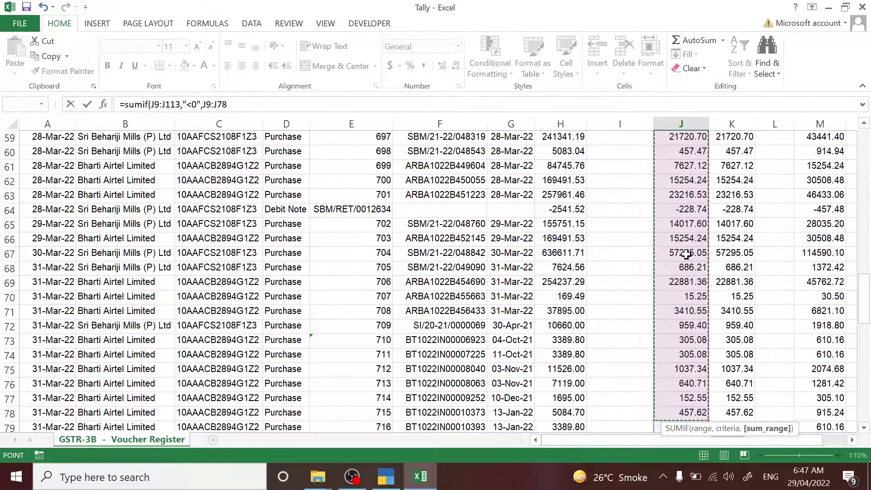
{"action": "key", "text": "shift+Down"}
{"action": "key", "text": "shift+Down"}
{"action": "key", "text": "shift+Down"}
{"action": "key", "text": "shift+Down"}
{"action": "key", "text": "shift+Down"}
{"action": "key", "text": "shift+Down"}
{"action": "key", "text": "shift+Down"}
{"action": "key", "text": "shift+Down"}
{"action": "key", "text": "shift+Down"}
{"action": "key", "text": "shift+Down"}
{"action": "key", "text": "shift+Down"}
{"action": "key", "text": "shift+Down"}
{"action": "key", "text": "shift+Down"}
{"action": "key", "text": "shift+Down"}
{"action": "key", "text": "shift+Down"}
{"action": "key", "text": "shift+Down"}
{"action": "key", "text": "shift+Down"}
{"action": "key", "text": "shift+Down"}
{"action": "key", "text": "shift+Down"}
{"action": "key", "text": "shift+Down"}
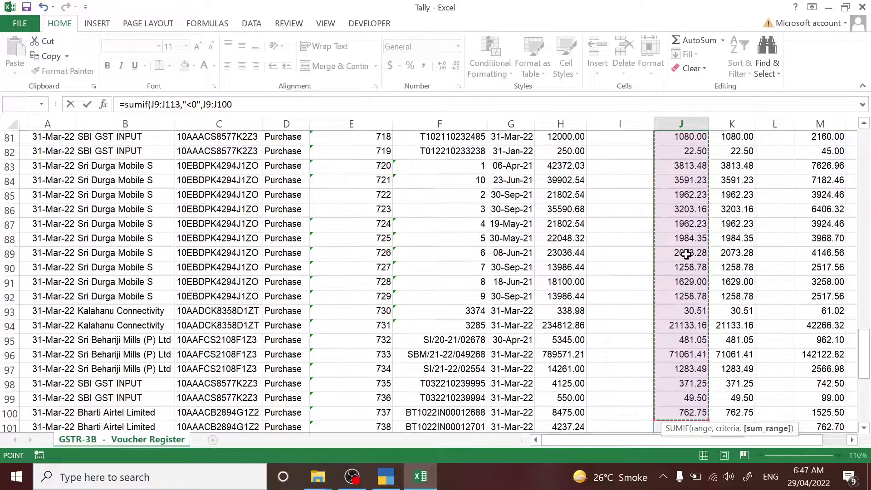
{"action": "key", "text": "shift+Up"}
{"action": "key", "text": "shift+Up"}
{"action": "key", "text": "shift+Up"}
{"action": "key", "text": "shift+Up"}
{"action": "key", "text": "shift+Up"}
{"action": "key", "text": "shift+Up"}
{"action": "key", "text": "shift+Up"}
{"action": "key", "text": "shift+Up"}
{"action": "key", "text": "shift+Up"}
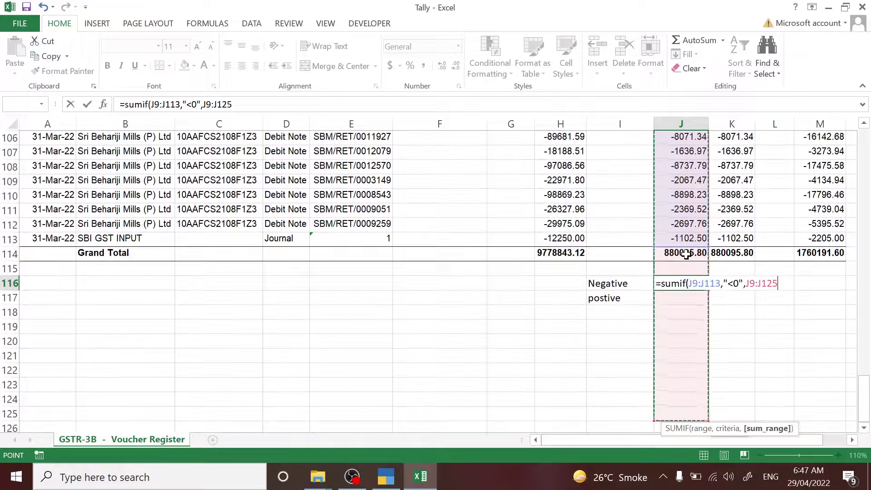
{"action": "key", "text": "shift+Up"}
{"action": "key", "text": "shift+Up"}
{"action": "key", "text": "shift+Up"}
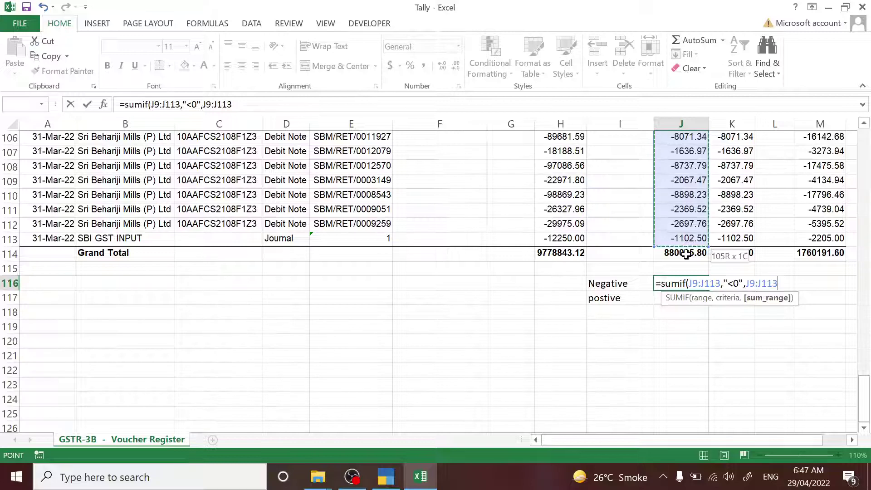
{"action": "key", "text": "Return"}
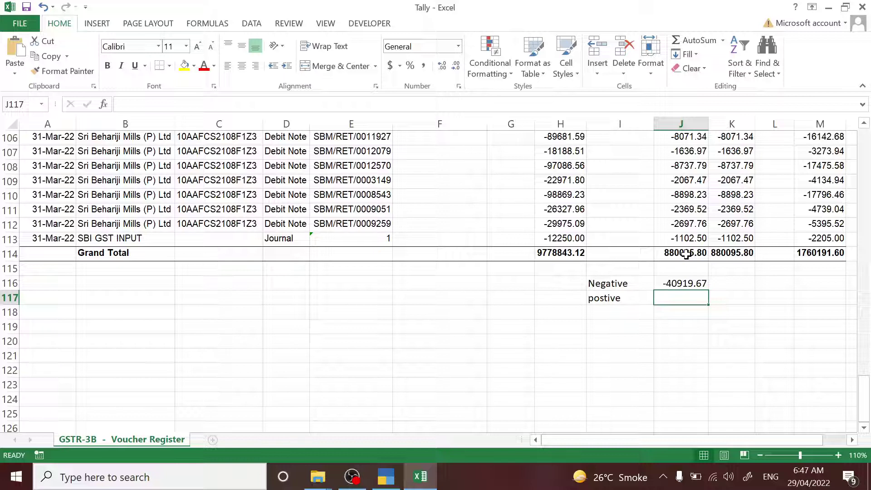
Review the negative Central Tax sum in J116 and its formula against the Grand Total in J114
{"action": "key", "text": "Up"}
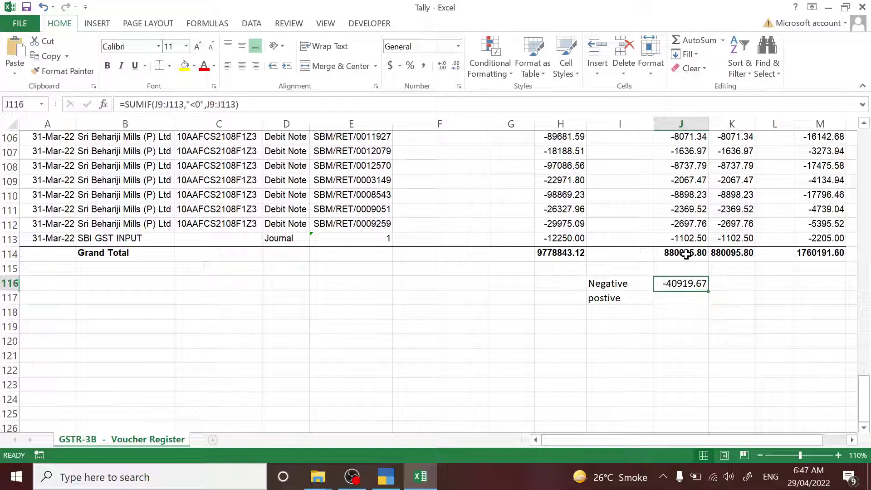
{"action": "key", "text": "Up"}
{"action": "key", "text": "Up"}
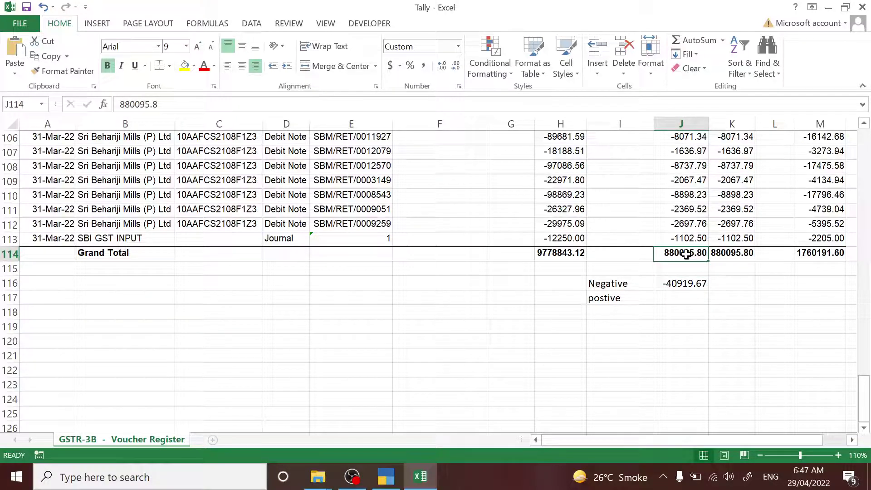
{"action": "key", "text": "Down"}
{"action": "key", "text": "Down"}
{"action": "key", "text": "Down"}
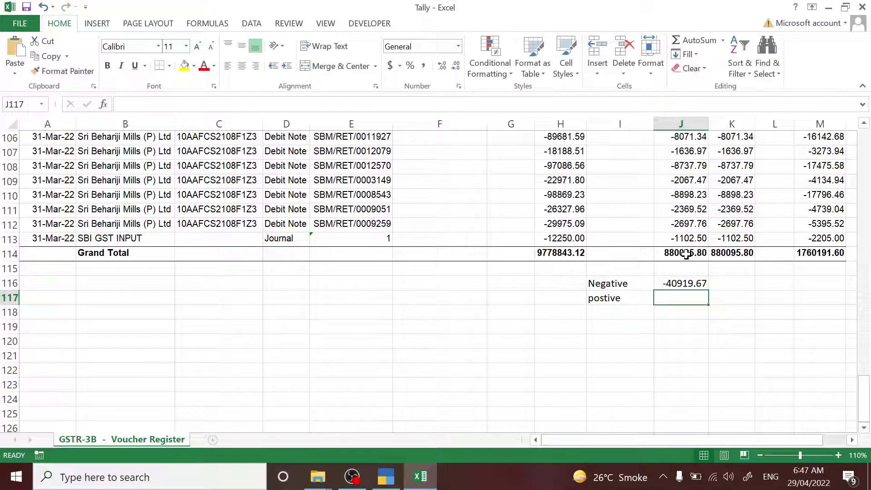
{"action": "key", "text": "Up"}
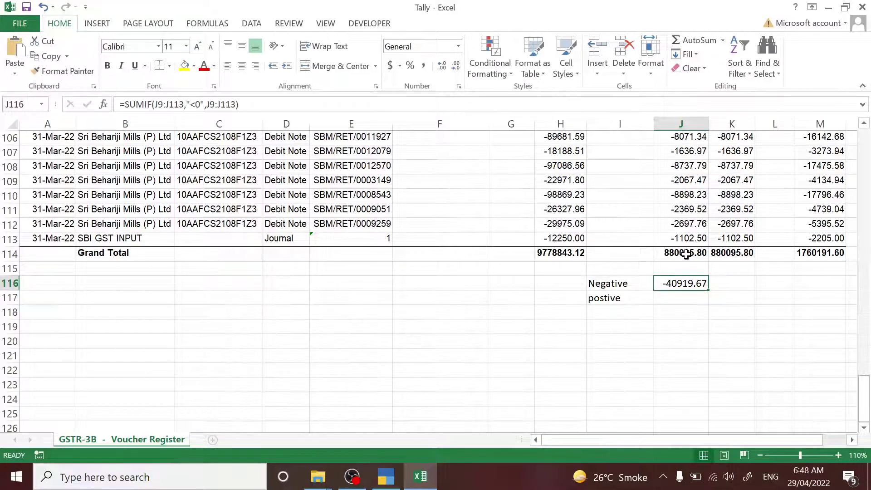
Copy the SUMIF formula from J116 into J117 beside the "postive" label
{"action": "key", "text": "ctrl+c"}
{"action": "key", "text": "Down"}
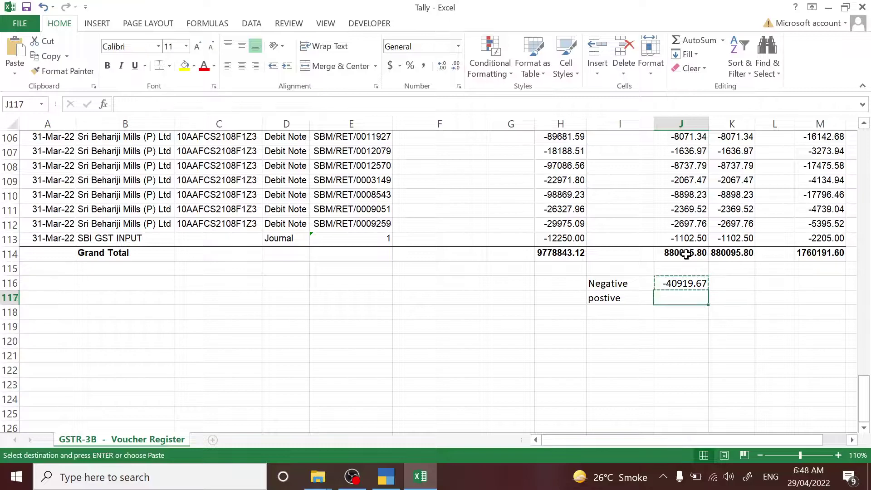
{"action": "key", "text": "ctrl+v"}
{"action": "key", "text": "ctrl"}
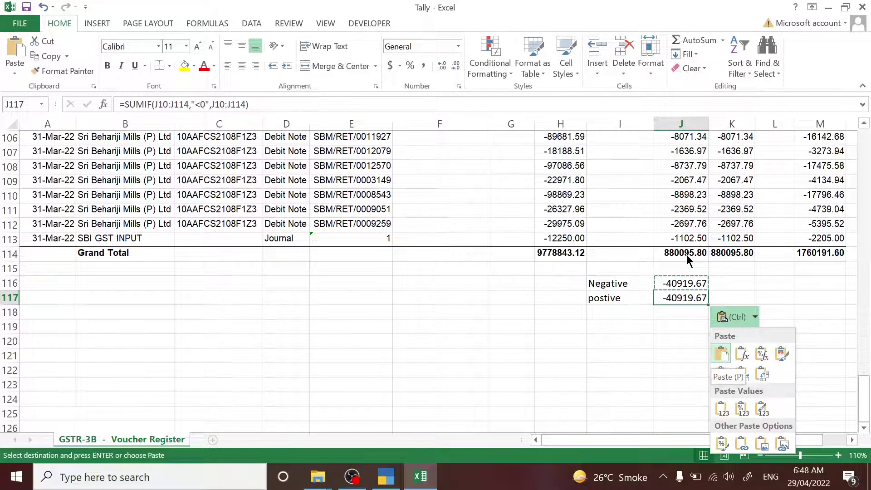
{"action": "key", "text": "ctrl"}
Correct the criteria range of the SUMIF formula in J117 to J9:J113
{"action": "key", "text": "F2"}
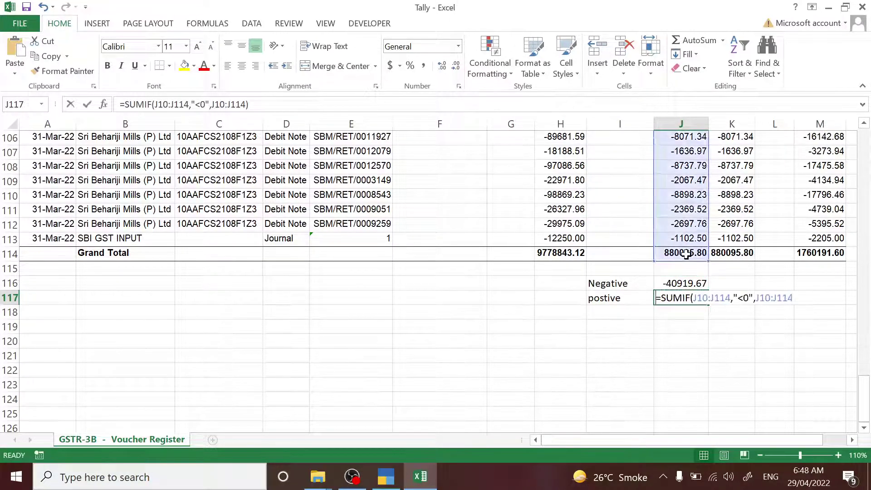
{"action": "key", "text": "Left"}
{"action": "key", "text": "Left"}
{"action": "key", "text": "Left"}
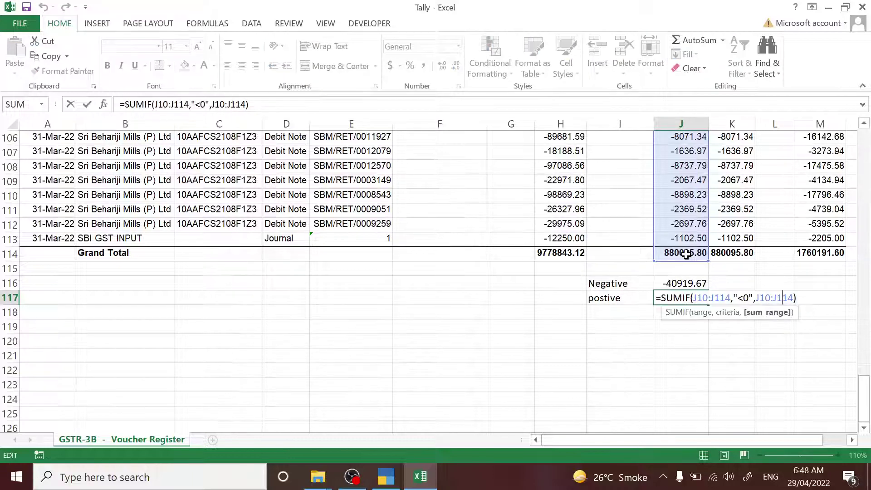
{"action": "key", "text": "Left"}
{"action": "key", "text": "Left"}
{"action": "key", "text": "Left"}
{"action": "key", "text": "Left"}
{"action": "key", "text": "Left"}
{"action": "key", "text": "Left"}
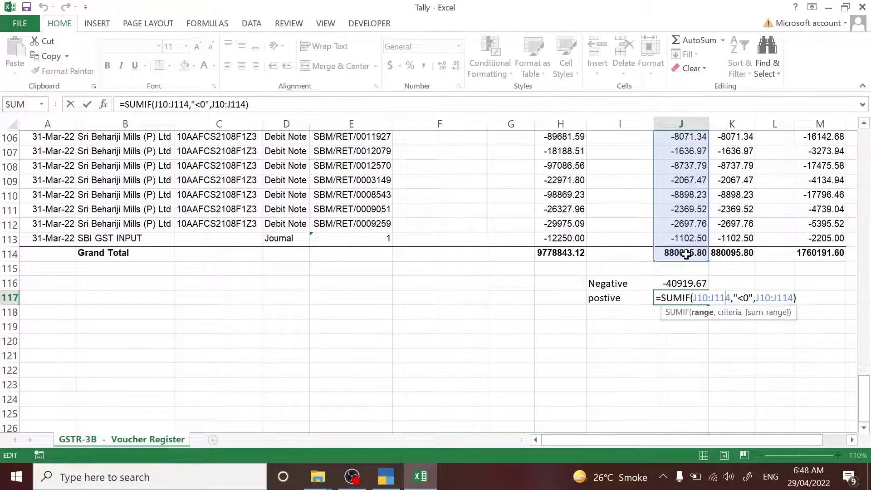
{"action": "key", "text": "Left"}
{"action": "key", "text": "Left"}
{"action": "key", "text": "Left"}
{"action": "key", "text": "BackSpace"}
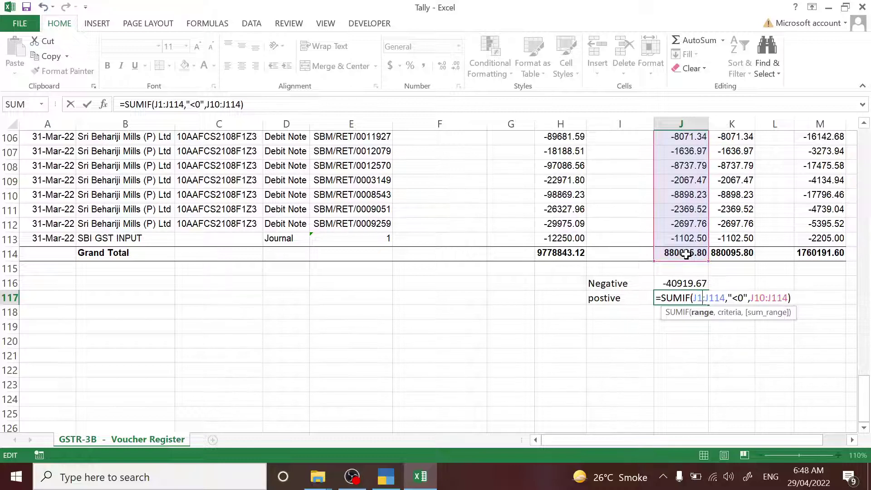
{"action": "key", "text": "BackSpace"}
{"action": "type", "text": "9"}
{"action": "key", "text": "Right"}
{"action": "key", "text": "Right"}
{"action": "key", "text": "Right"}
{"action": "key", "text": "Delete"}
{"action": "type", "text": "3"}
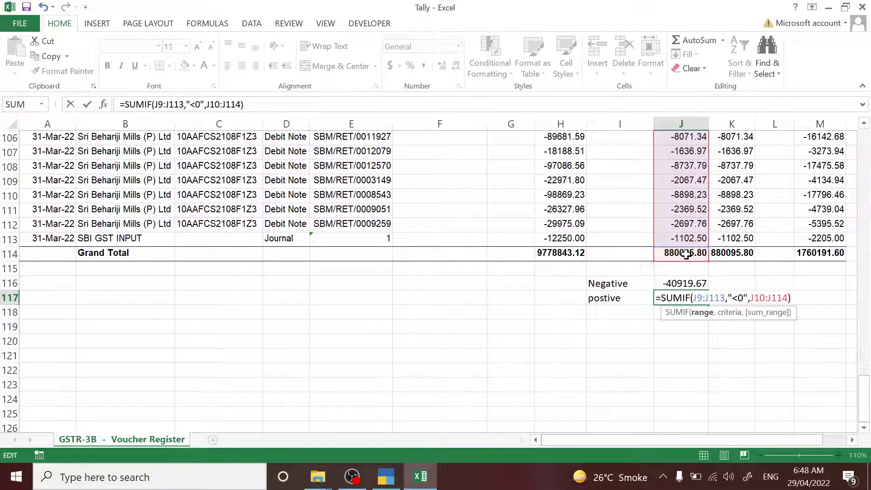
Change the criteria of the SUMIF formula in J117 to ">0"
{"action": "key", "text": "Right"}
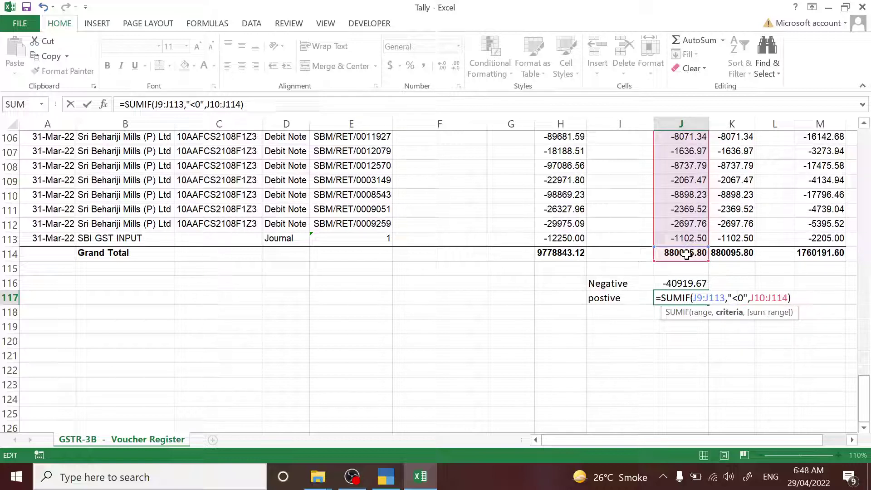
{"action": "key", "text": "BackSpace"}
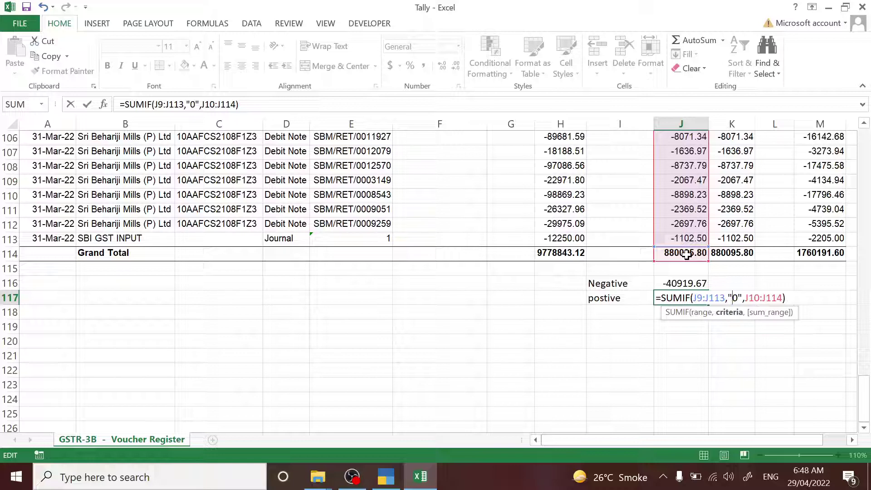
{"action": "type", "text": ">"}
Correct the sum range of the SUMIF formula in J117 to J9:J113 and complete the formula
{"action": "key", "text": "Right"}
{"action": "key", "text": "Right"}
{"action": "key", "text": "Right"}
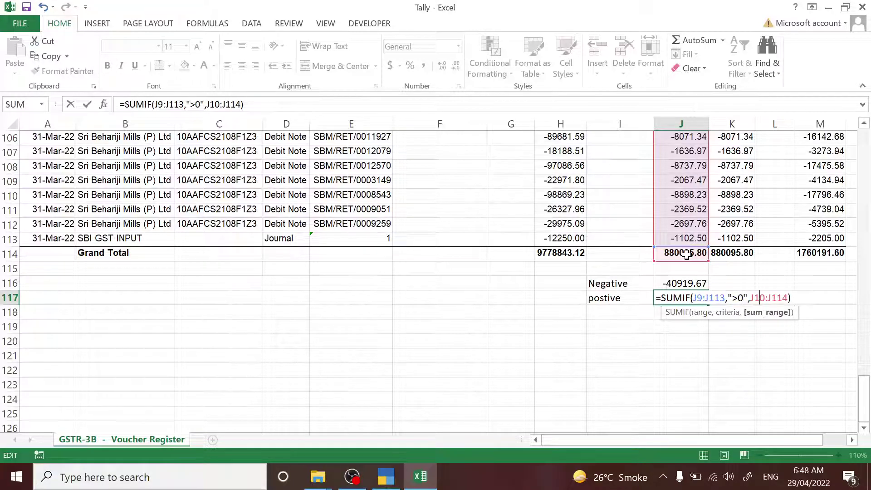
{"action": "key", "text": "BackSpace"}
{"action": "key", "text": "BackSpace"}
{"action": "type", "text": "9"}
{"action": "key", "text": "BackSpace"}
{"action": "type", "text": "3"}
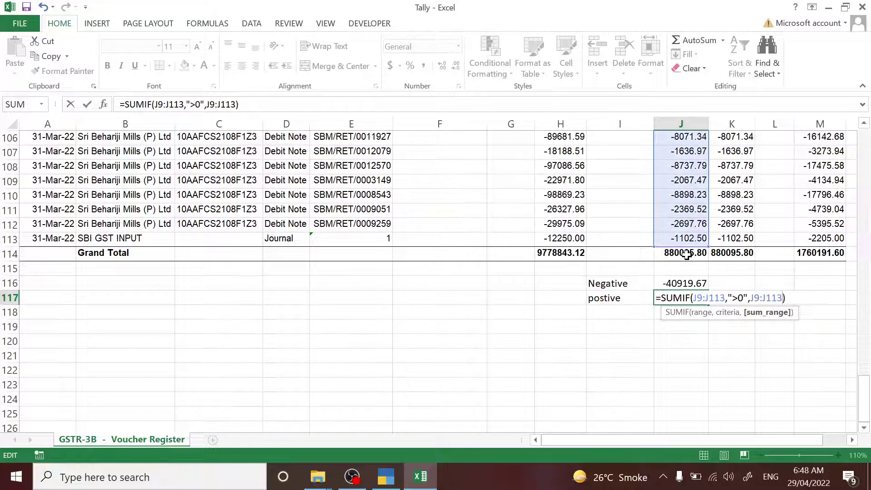
{"action": "key", "text": "Return"}
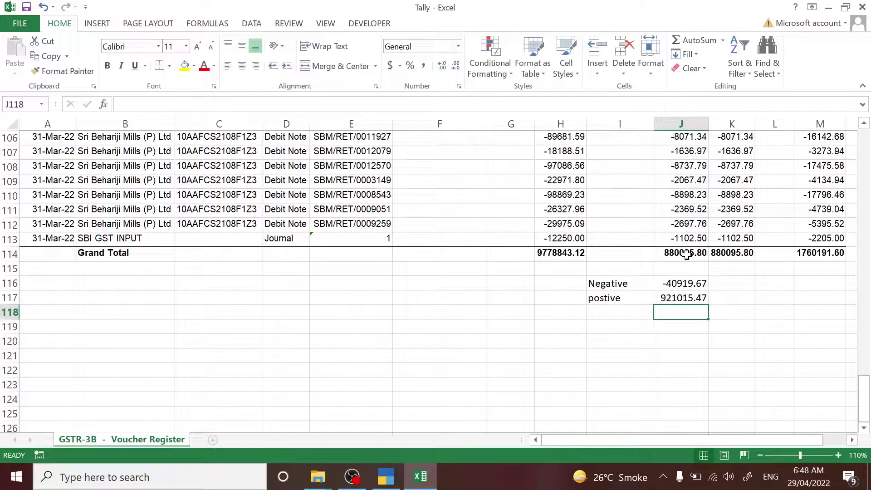
Label cell I119 below the negative and positive rows as "total"
{"action": "key", "text": "Down"}
{"action": "key", "text": "Up"}
{"action": "key", "text": "Down"}
{"action": "key", "text": "Left"}
{"action": "type", "text": "total"}
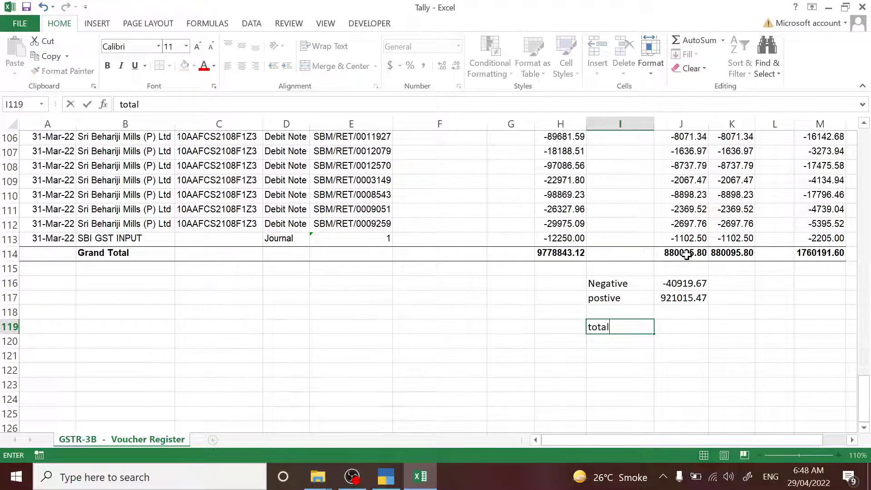
{"action": "key", "text": "Return"}
Add the negative and positive sums in J119 with the formula =J116+J117
{"action": "key", "text": "Up"}
{"action": "key", "text": "Right"}
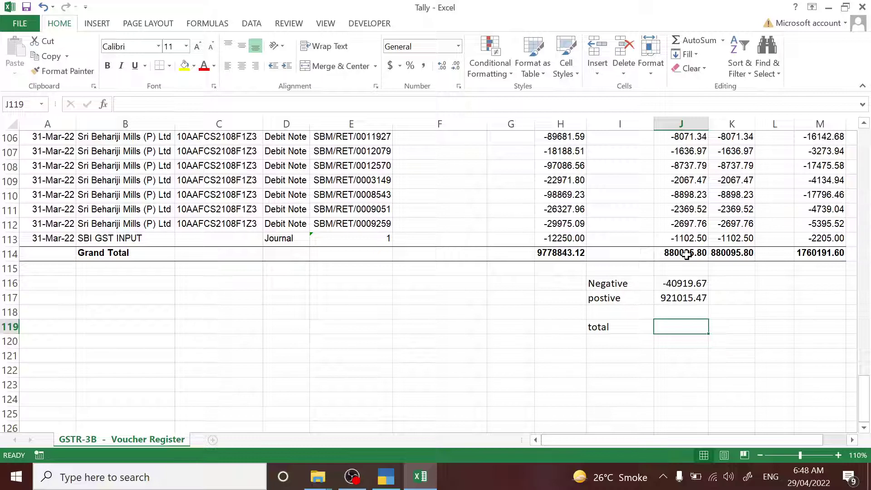
{"action": "type", "text": "="}
{"action": "key", "text": "Up"}
{"action": "key", "text": "Up"}
{"action": "key", "text": "Up"}
{"action": "type", "text": "+"}
{"action": "key", "text": "Up"}
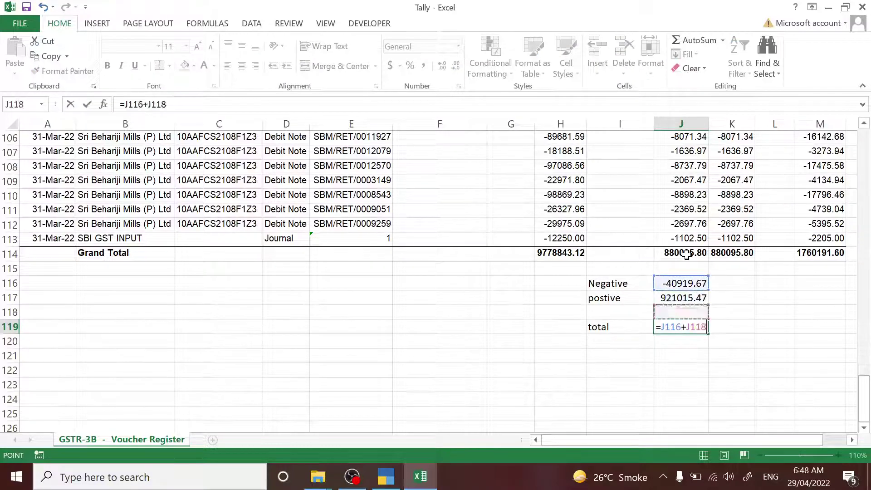
{"action": "key", "text": "Up"}
{"action": "key", "text": "Return"}
Label cell I121 below the total row as "dif"
{"action": "key", "text": "Up"}
{"action": "key", "text": "Down"}
{"action": "key", "text": "Down"}
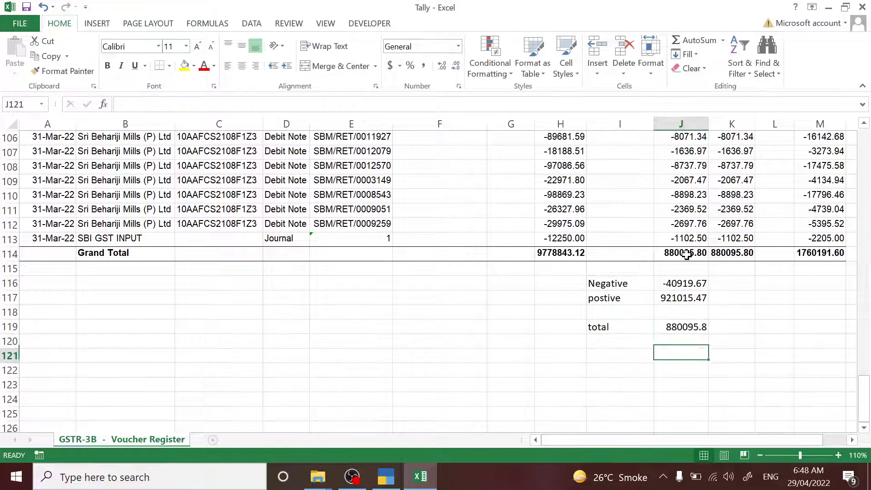
{"action": "key", "text": "Left"}
{"action": "type", "text": "dif"}
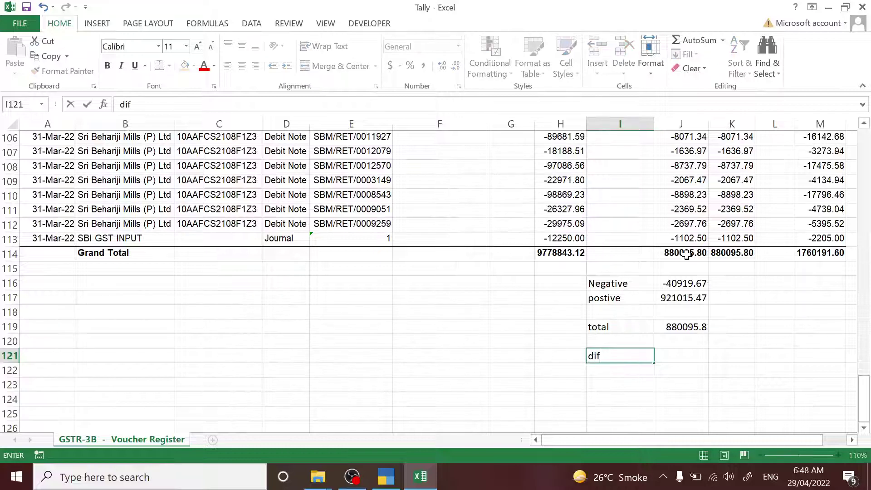
{"action": "key", "text": "Return"}
Calculate the difference between the Grand Total and the new total in J121 with =J114-J119
{"action": "key", "text": "Up"}
{"action": "key", "text": "Right"}
{"action": "type", "text": "="}
{"action": "key", "text": "Up"}
{"action": "key", "text": "Up"}
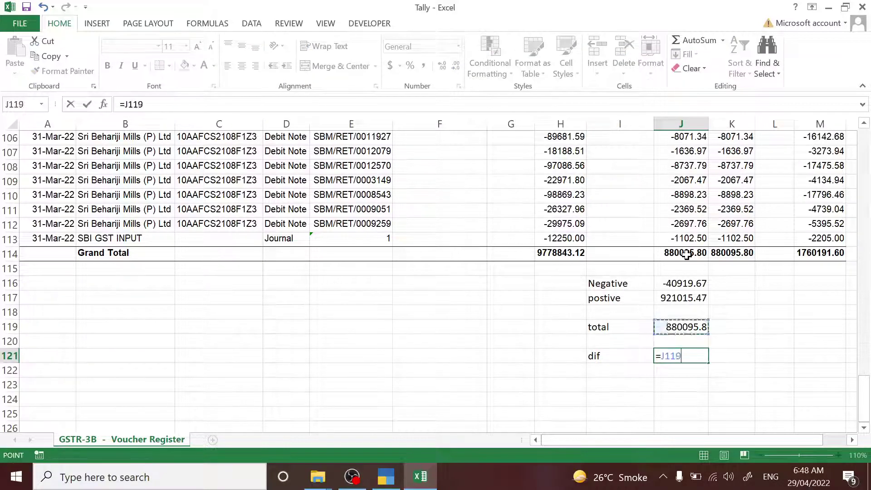
{"action": "key", "text": "Up"}
{"action": "key", "text": "Up"}
{"action": "key", "text": "Up"}
{"action": "key", "text": "Up"}
{"action": "key", "text": "Up"}
{"action": "type", "text": "-"}
{"action": "key", "text": "Up"}
{"action": "key", "text": "Up"}
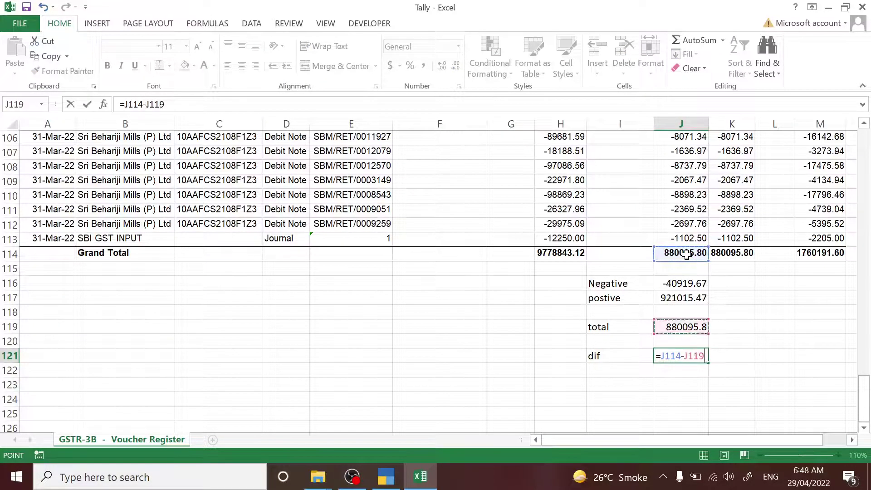
{"action": "key", "text": "Return"}
{"action": "key", "text": "Up"}
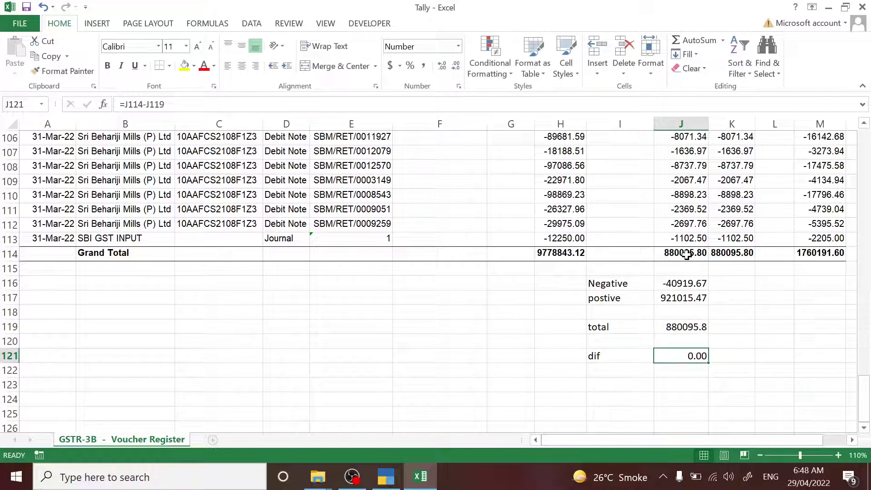
Enter 4 in H117 beside the "postive" label
{"action": "key", "text": "Up"}
{"action": "key", "text": "Up"}
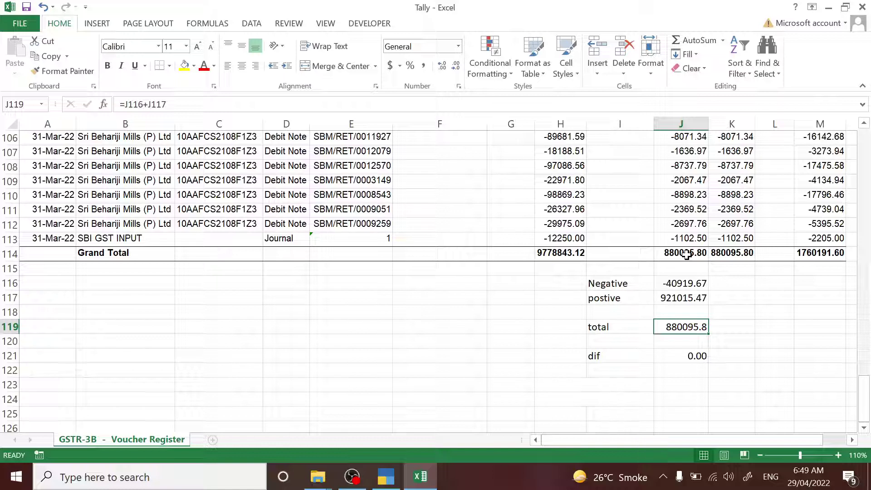
{"action": "key", "text": "Up"}
{"action": "key", "text": "Up"}
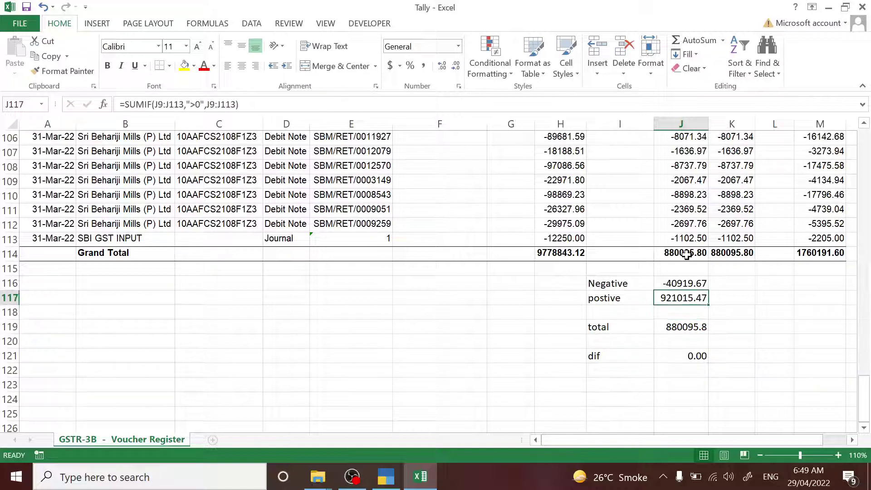
{"action": "key", "text": "Left"}
{"action": "key", "text": "Left"}
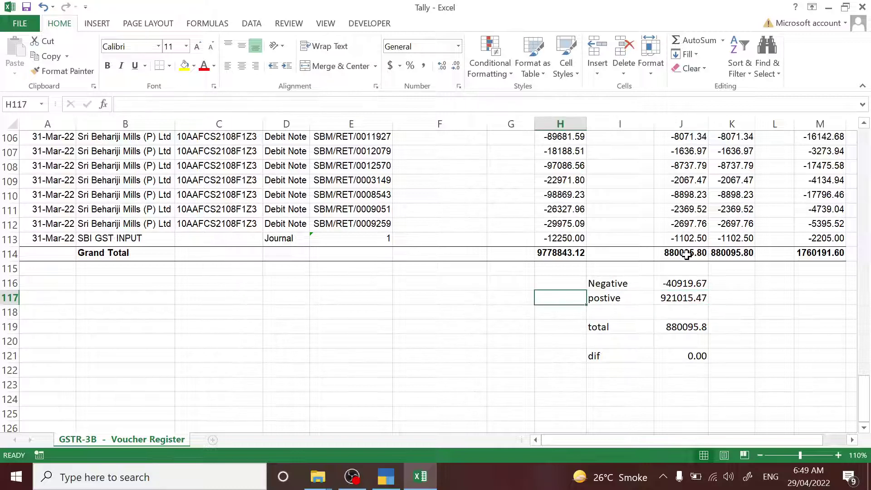
{"action": "type", "text": "4"}
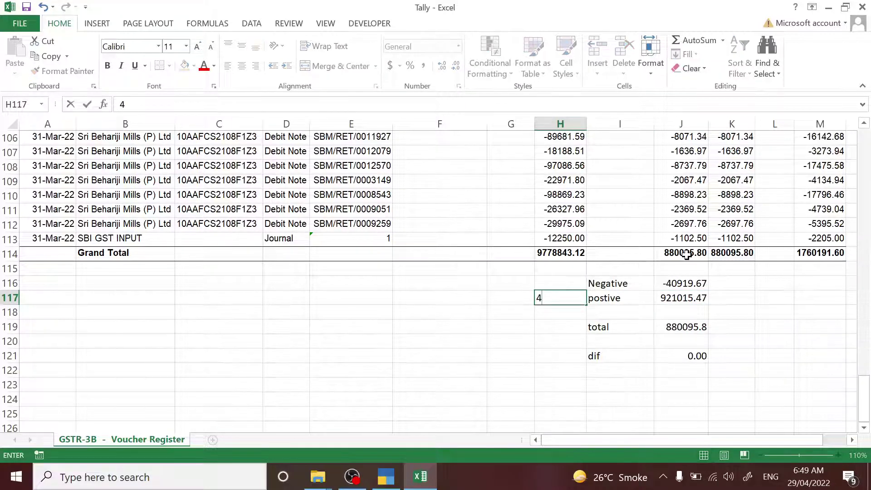
{"action": "key", "text": "Return"}
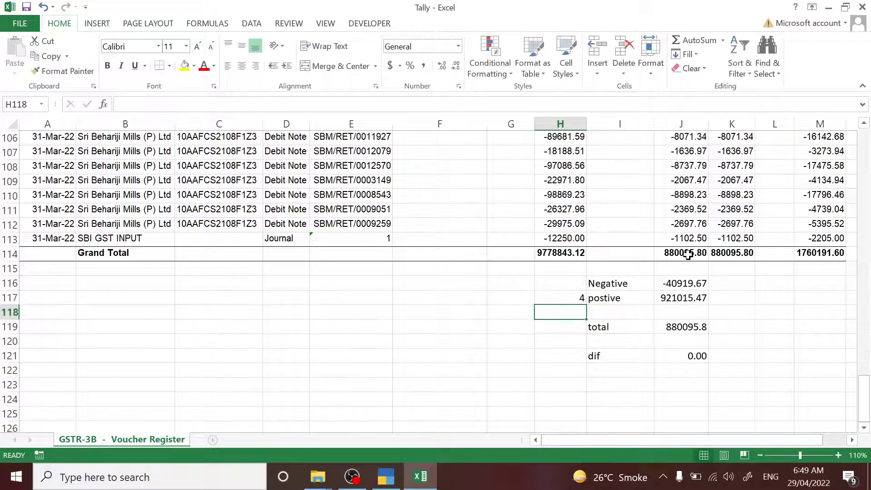
Enter "reveseve" in H116 beside the "Negative" label
{"action": "key", "text": "Up"}
{"action": "key", "text": "Up"}
{"action": "type", "text": "reve"}
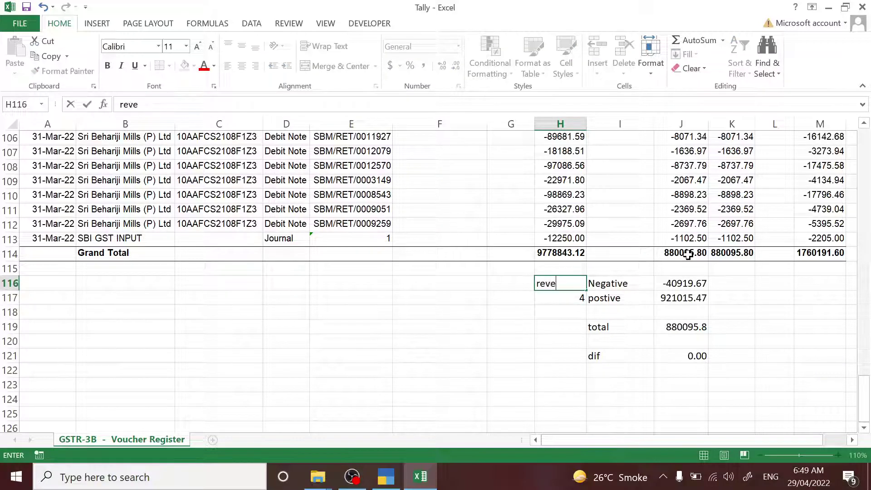
{"action": "type", "text": "seve"}
{"action": "key", "text": "Return"}
Review the negative sum in J116 and the Grand Total in J114, and switch to TallyPrime to view the All other ITC register
{"action": "key", "text": "Up"}
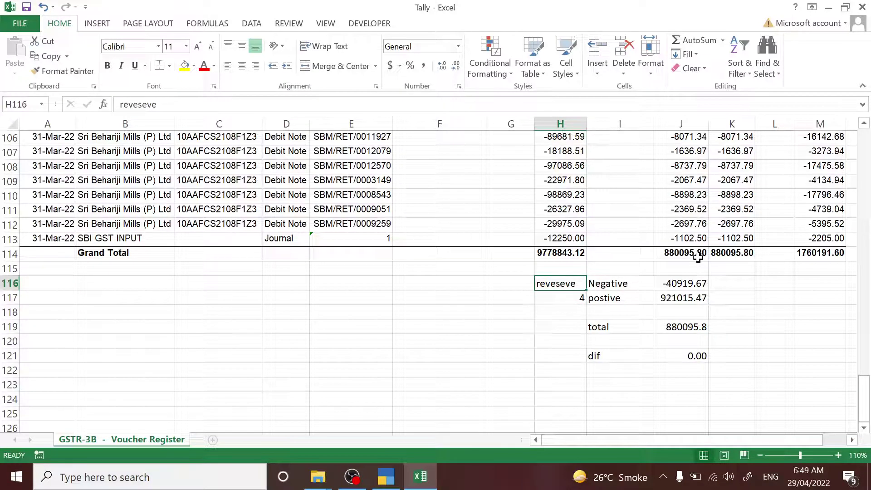
{"action": "key", "text": "Right"}
{"action": "key", "text": "Right"}
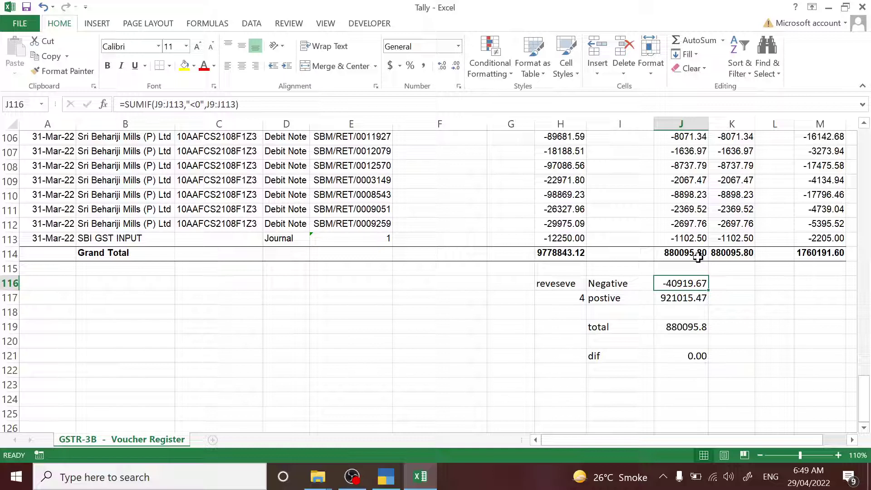
{"action": "left_click", "coordinate": [761, 296]}
{"action": "left_click", "coordinate": [666, 253]}
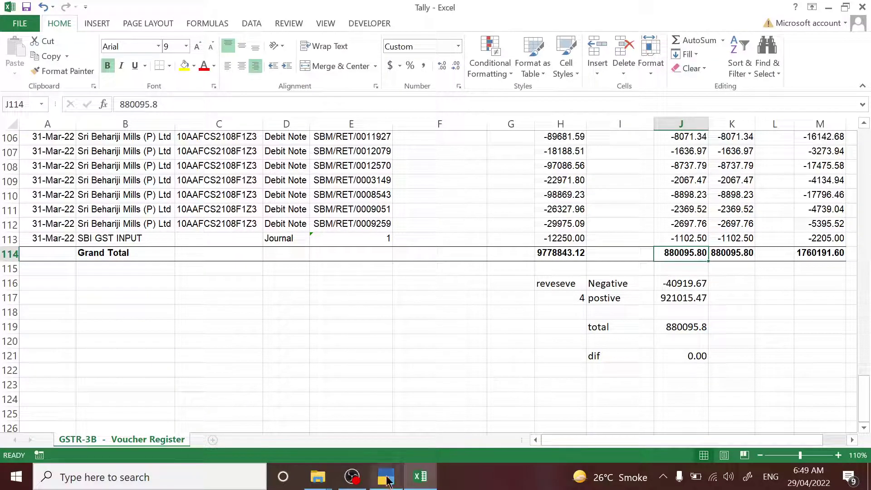
{"action": "mouse_move", "coordinate": [386, 480]}
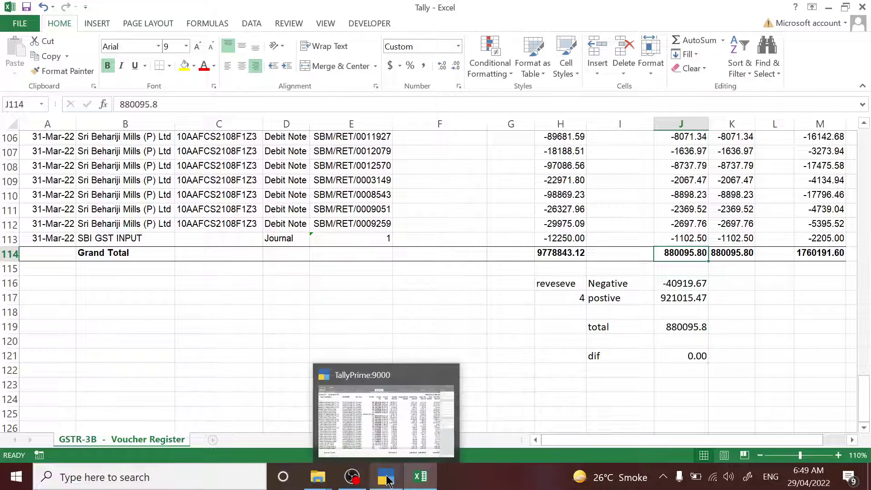
{"action": "left_click", "coordinate": [401, 444]}
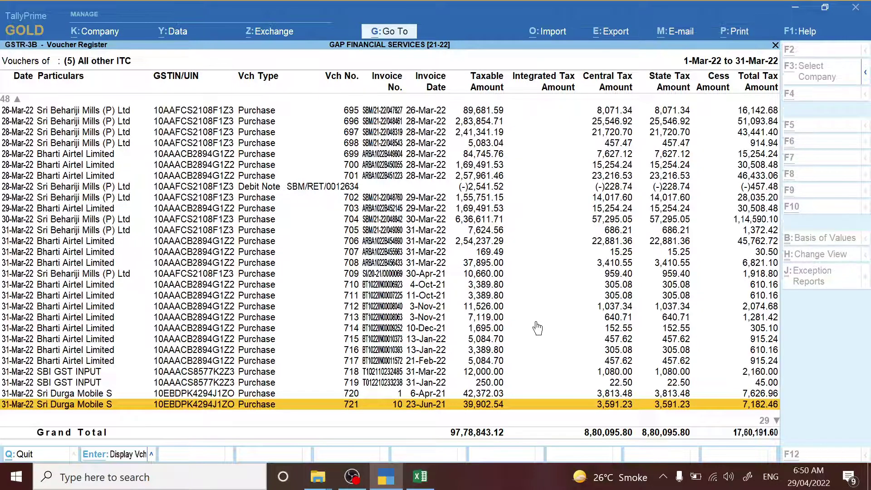
{"action": "key", "text": "alt+Tab"}
{"action": "key", "text": "alt+Tab"}
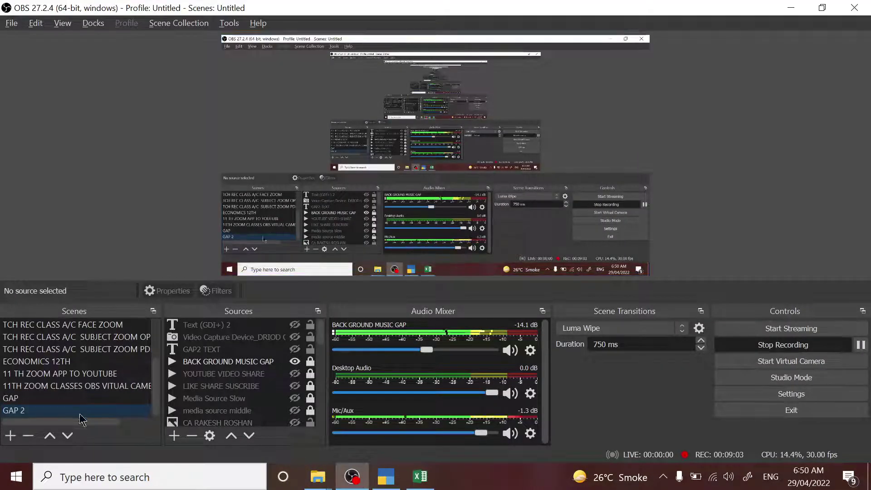